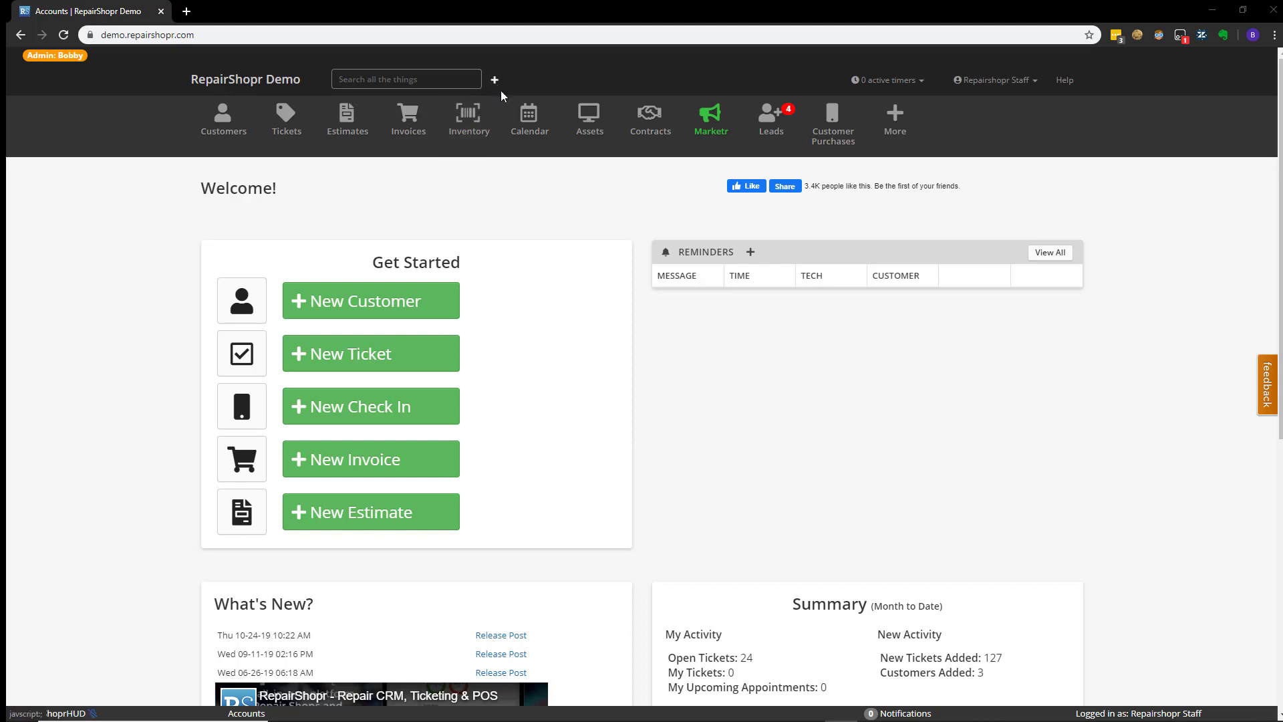
# Step: Start a new ticket from quick-add using the Original Ticket Workflow
pyautogui.click(494, 86)
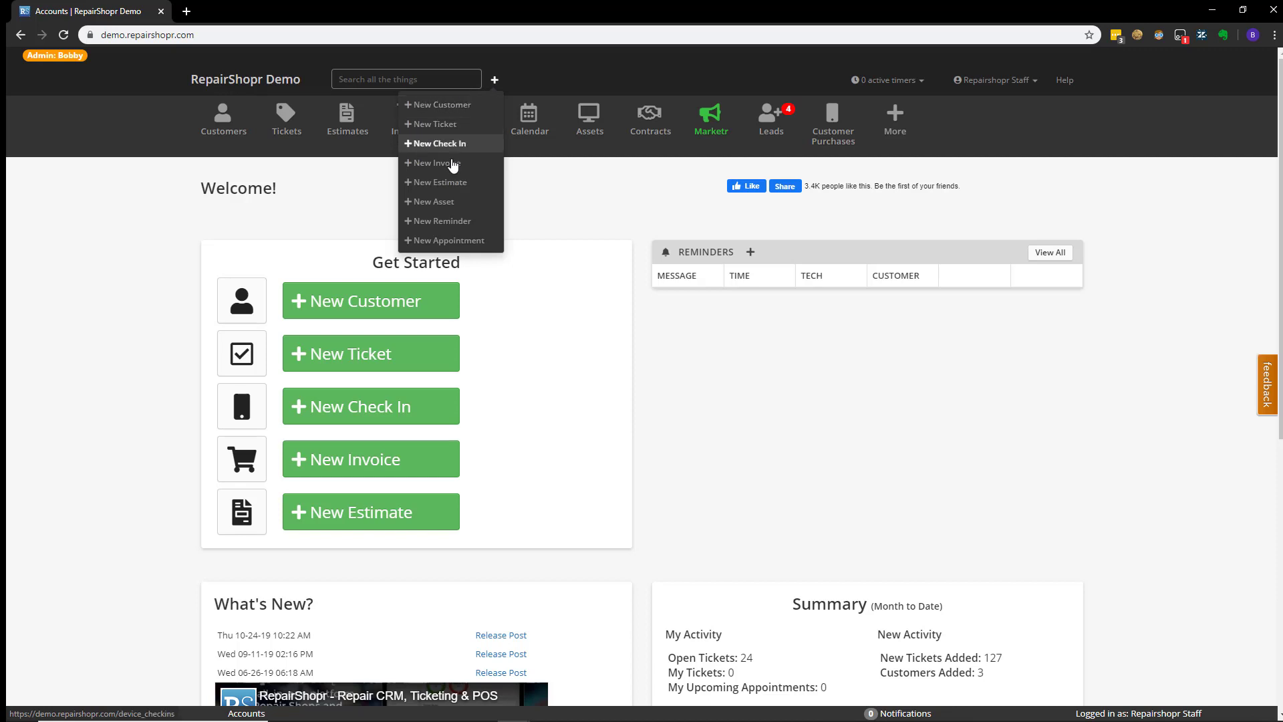
pyautogui.click(436, 126)
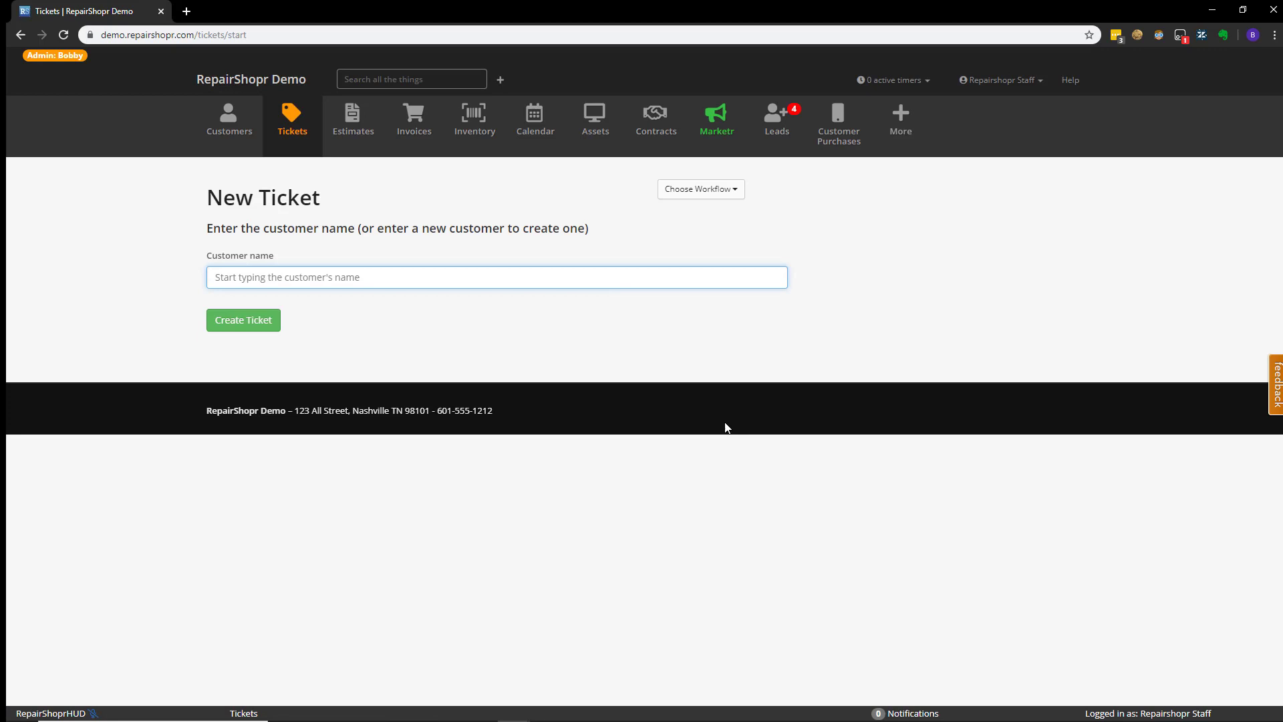
pyautogui.click(688, 192)
pyautogui.click(691, 343)
# Step: Search for the customer by partial name and pick the matching repair business
pyautogui.write('sipes')
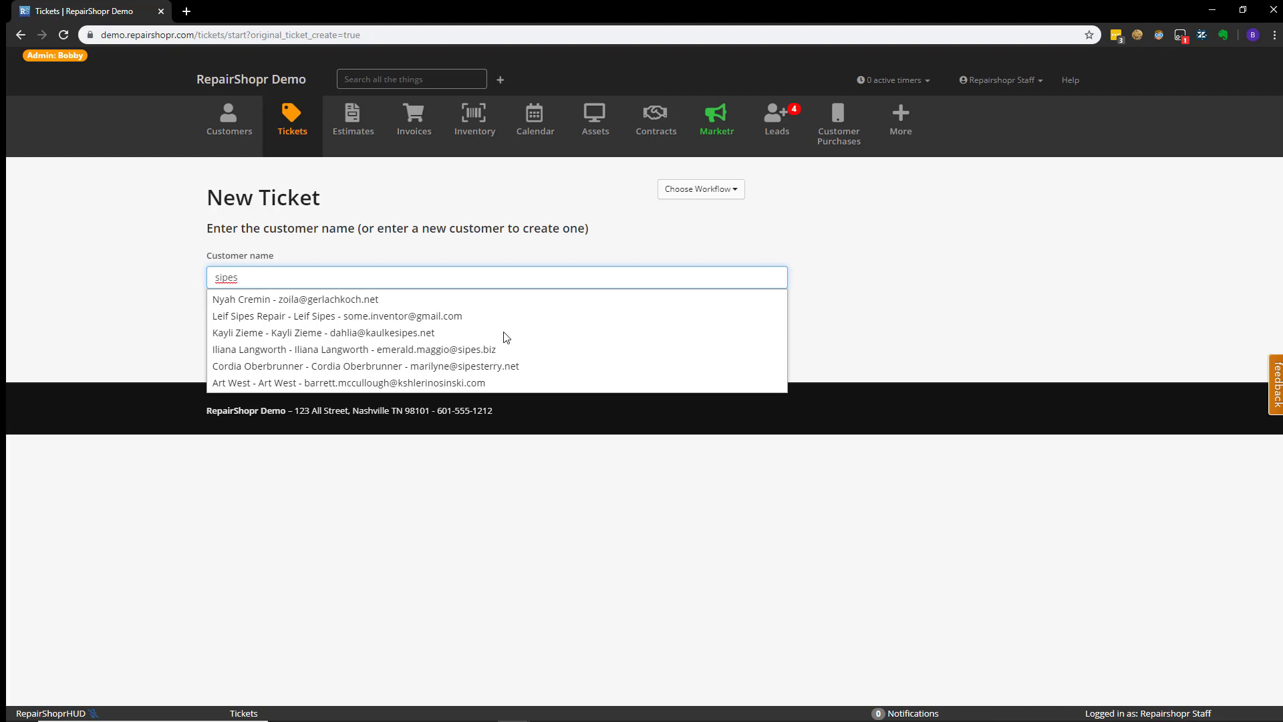
pyautogui.click(289, 316)
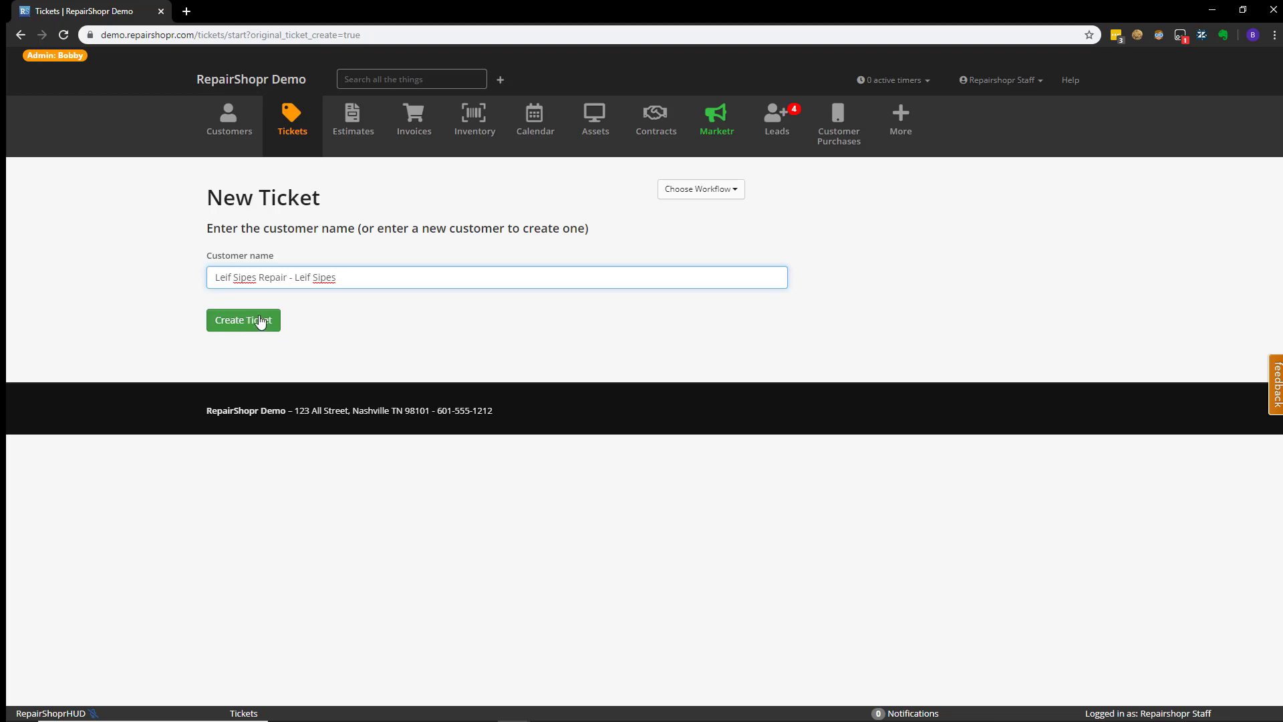
# Step: Continue to the full ticket form and highlight the required Ticket Title, Issue Type and Complete Issue Description labels
pyautogui.click(261, 321)
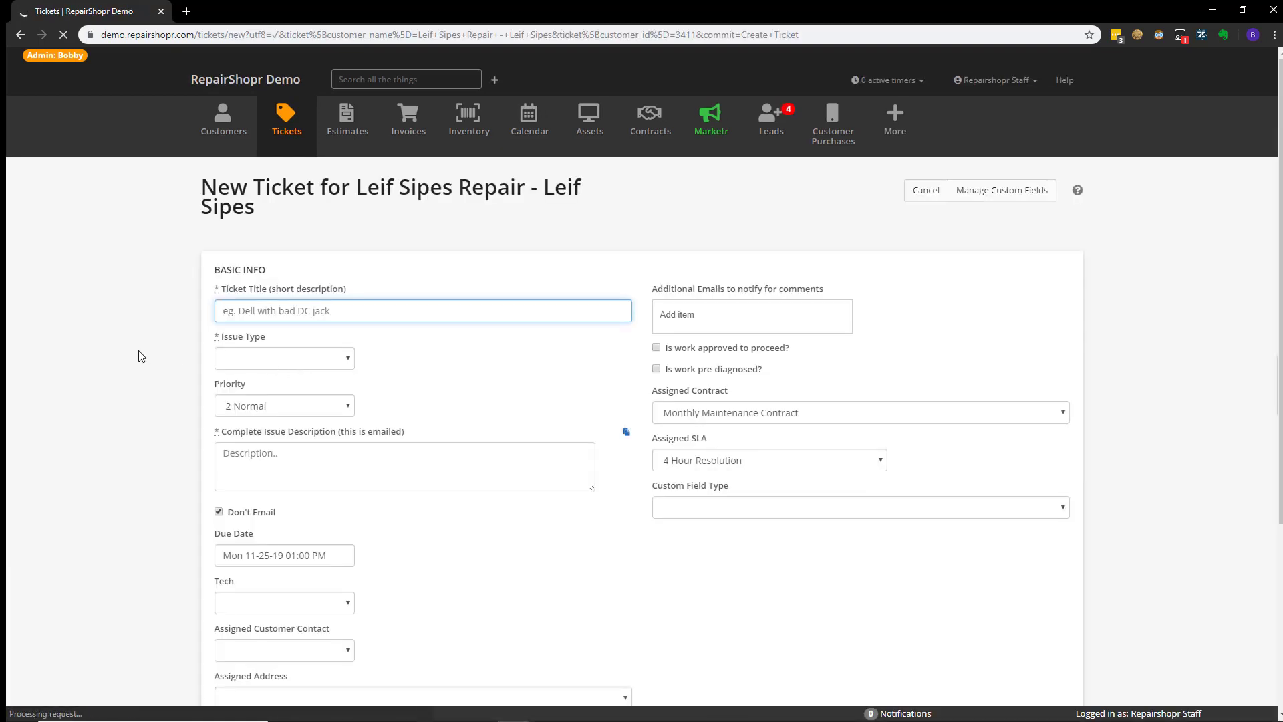
pyautogui.scroll(-1, 139, 354)
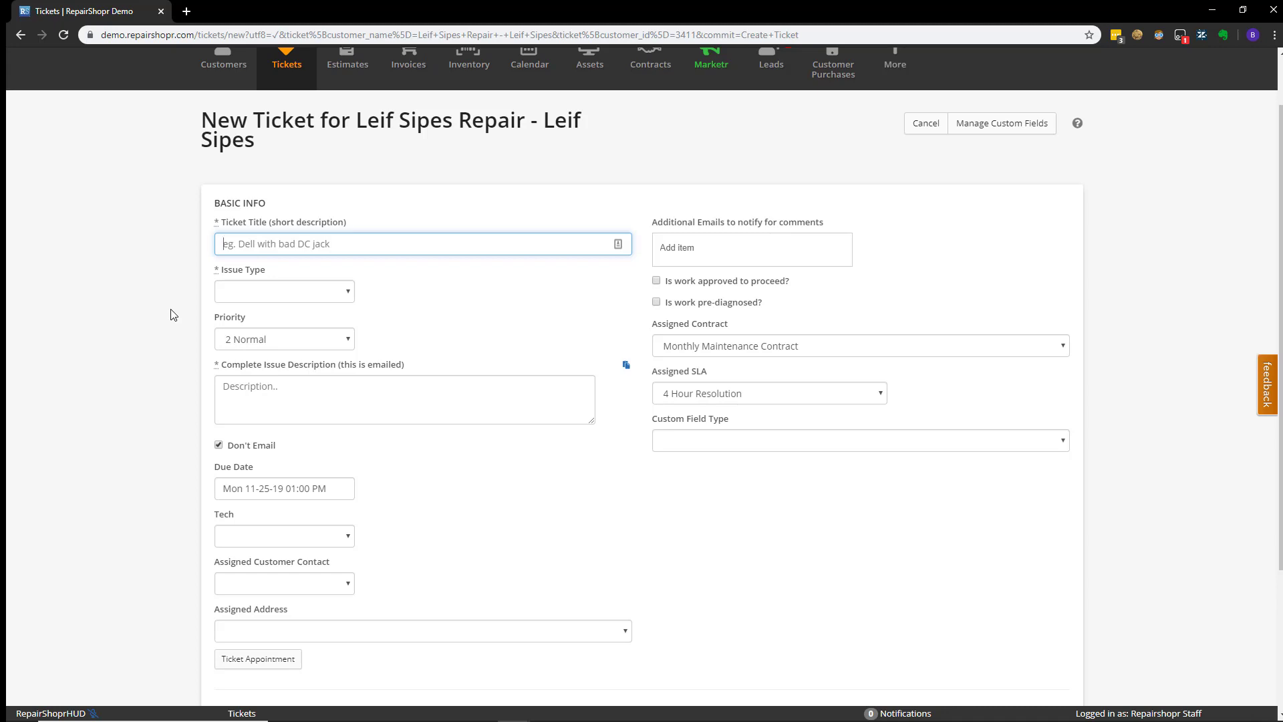
pyautogui.moveTo(226, 222); pyautogui.dragTo(288, 227)
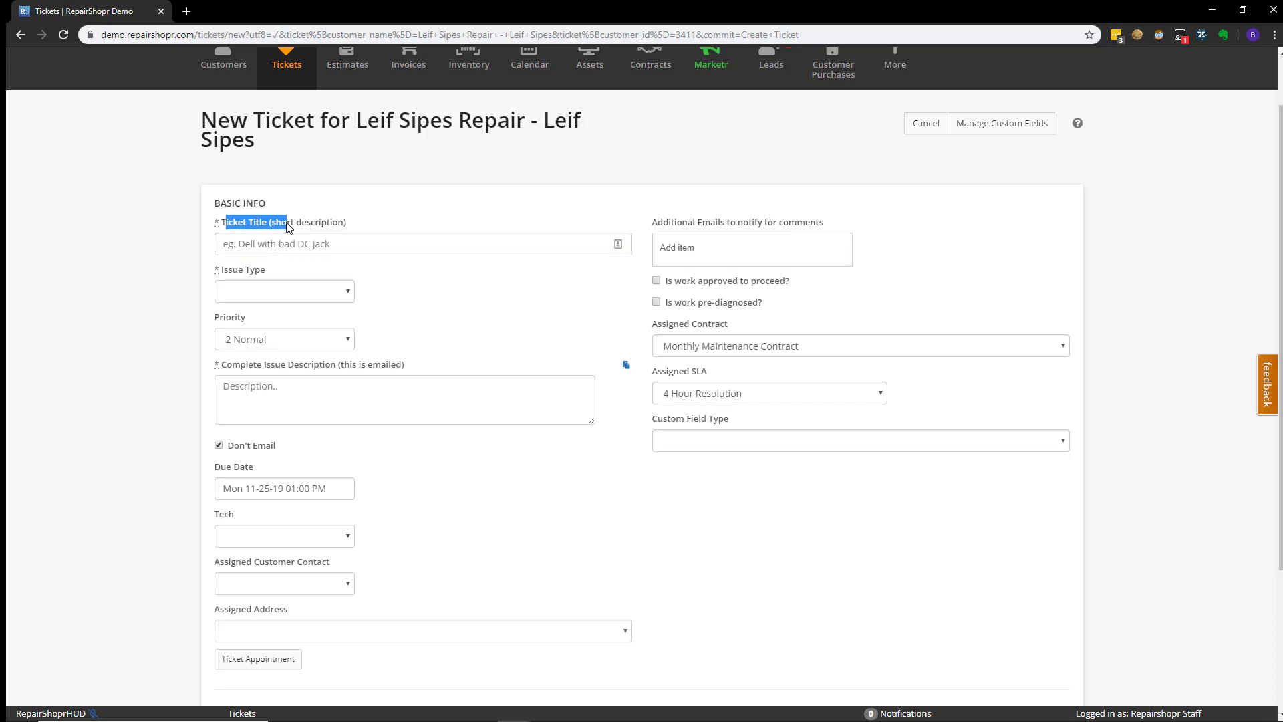
pyautogui.click(165, 287)
pyautogui.moveTo(221, 273); pyautogui.dragTo(266, 270)
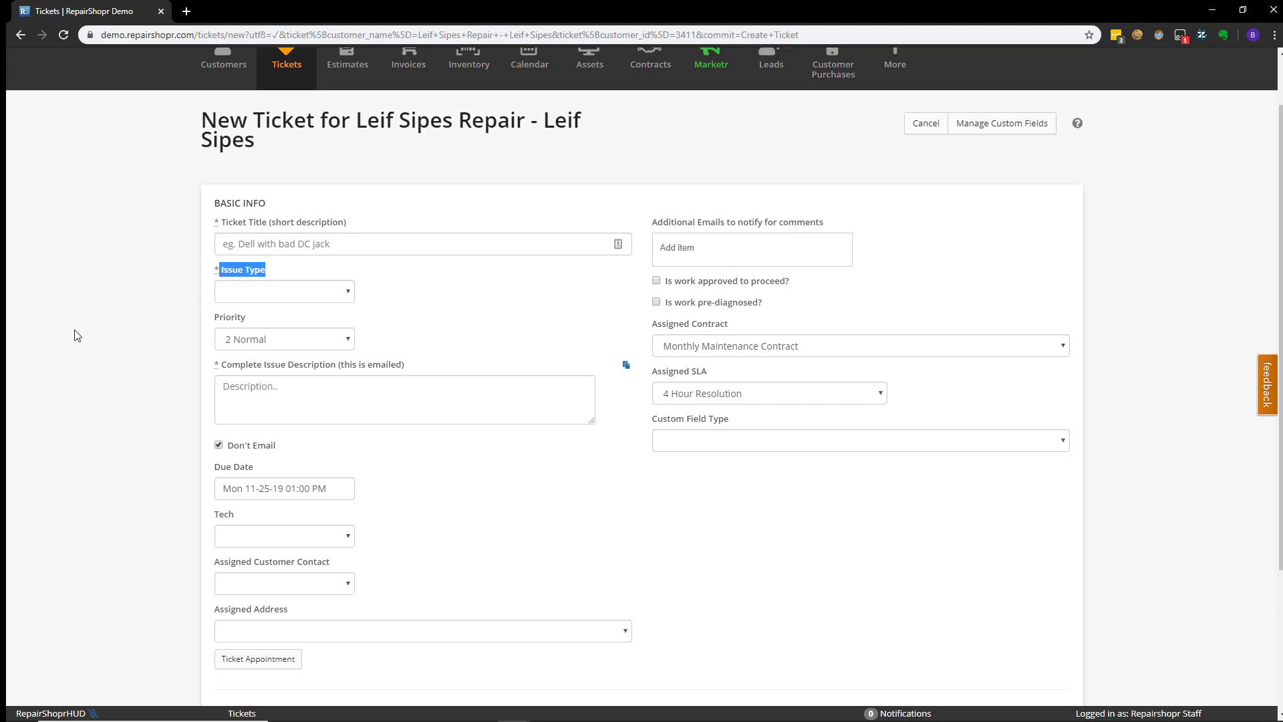
pyautogui.click(232, 369)
pyautogui.moveTo(232, 369); pyautogui.dragTo(352, 373)
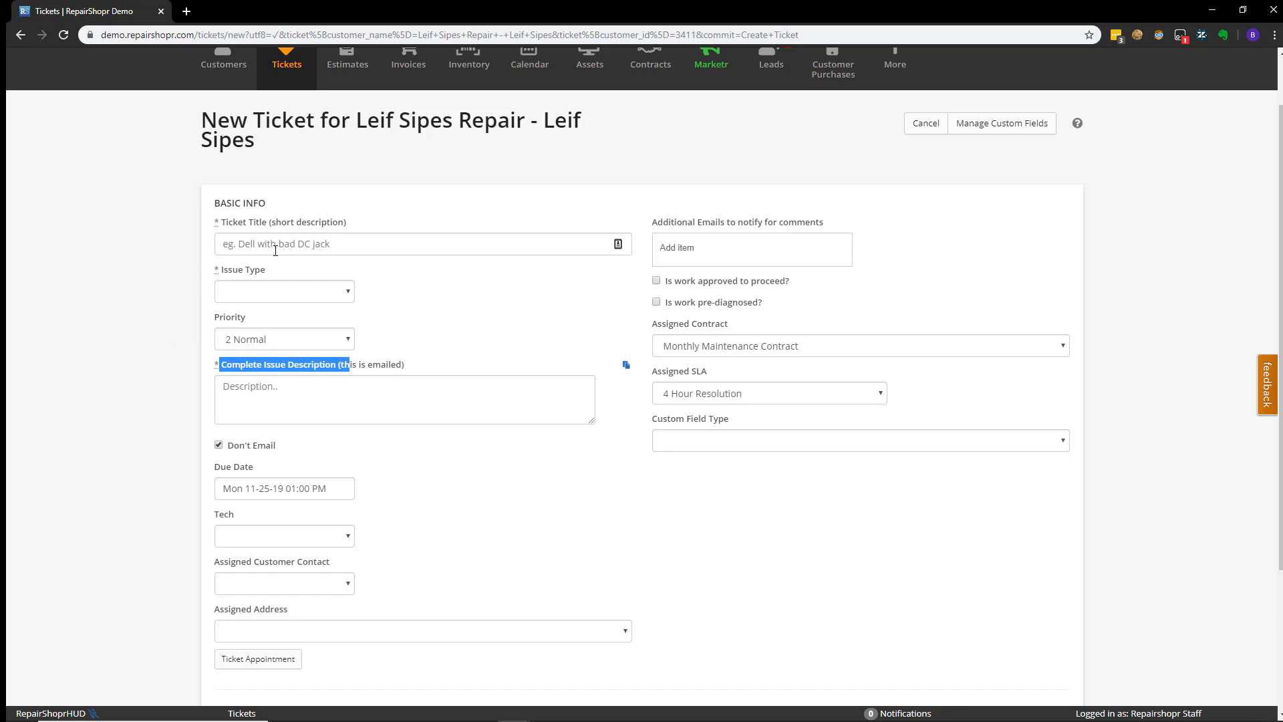
pyautogui.scroll(-2, 625, 358)
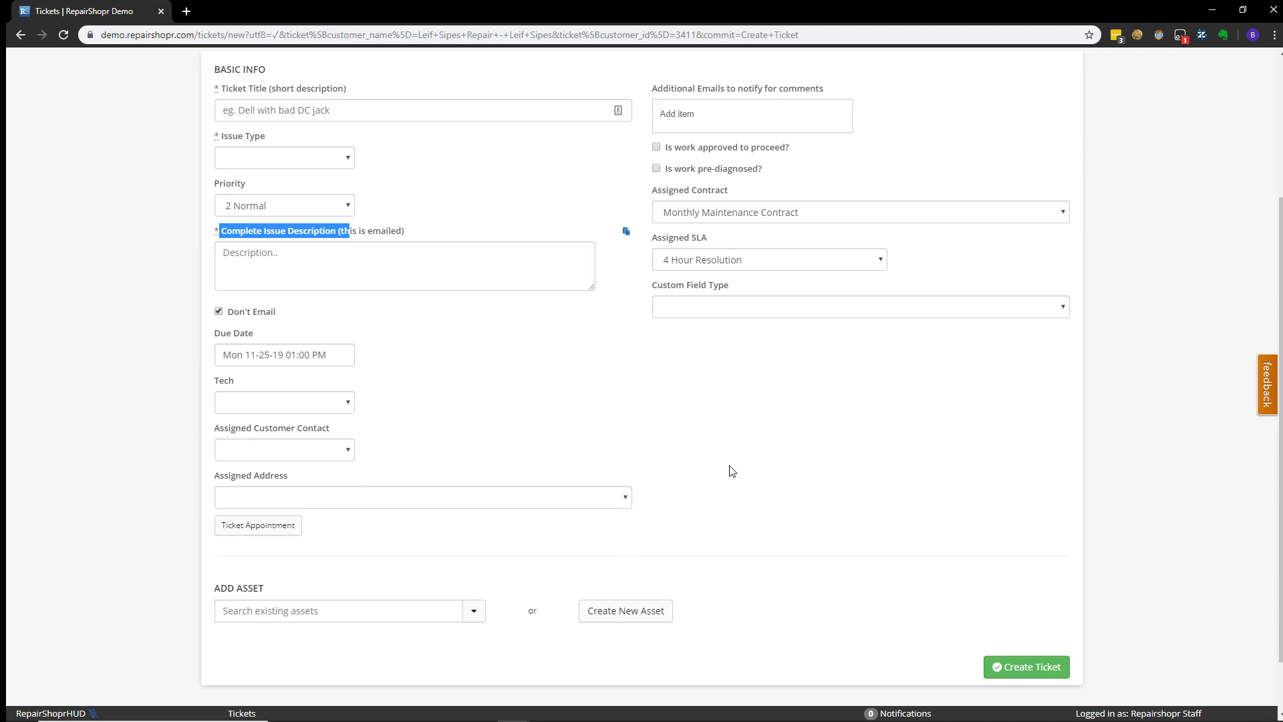
pyautogui.click(600, 410)
pyautogui.scroll(1, 600, 409)
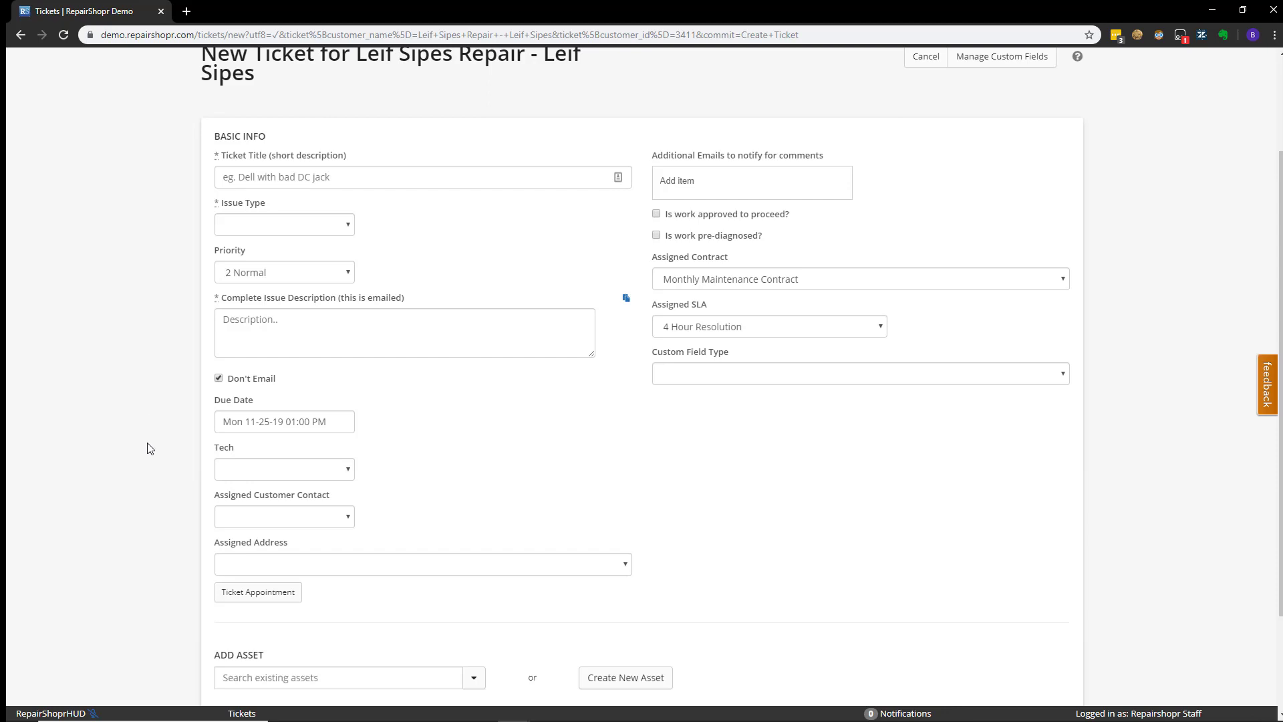
pyautogui.click(321, 471)
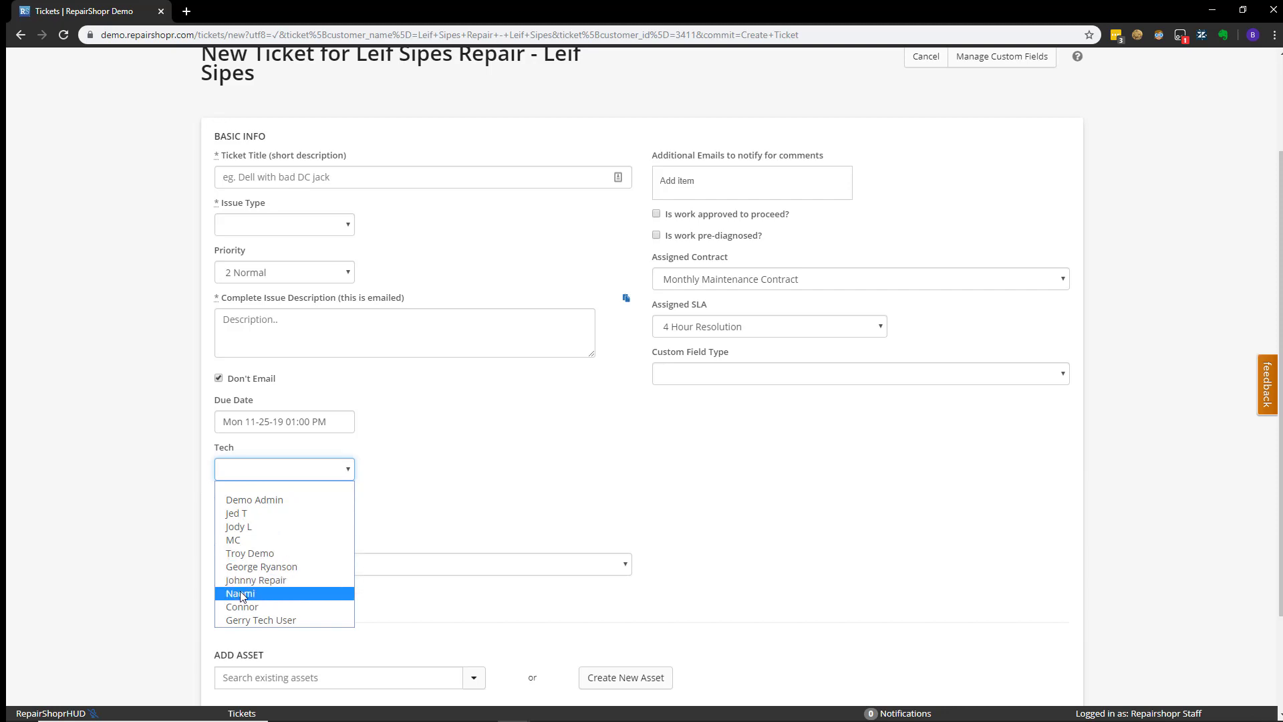
pyautogui.click(169, 543)
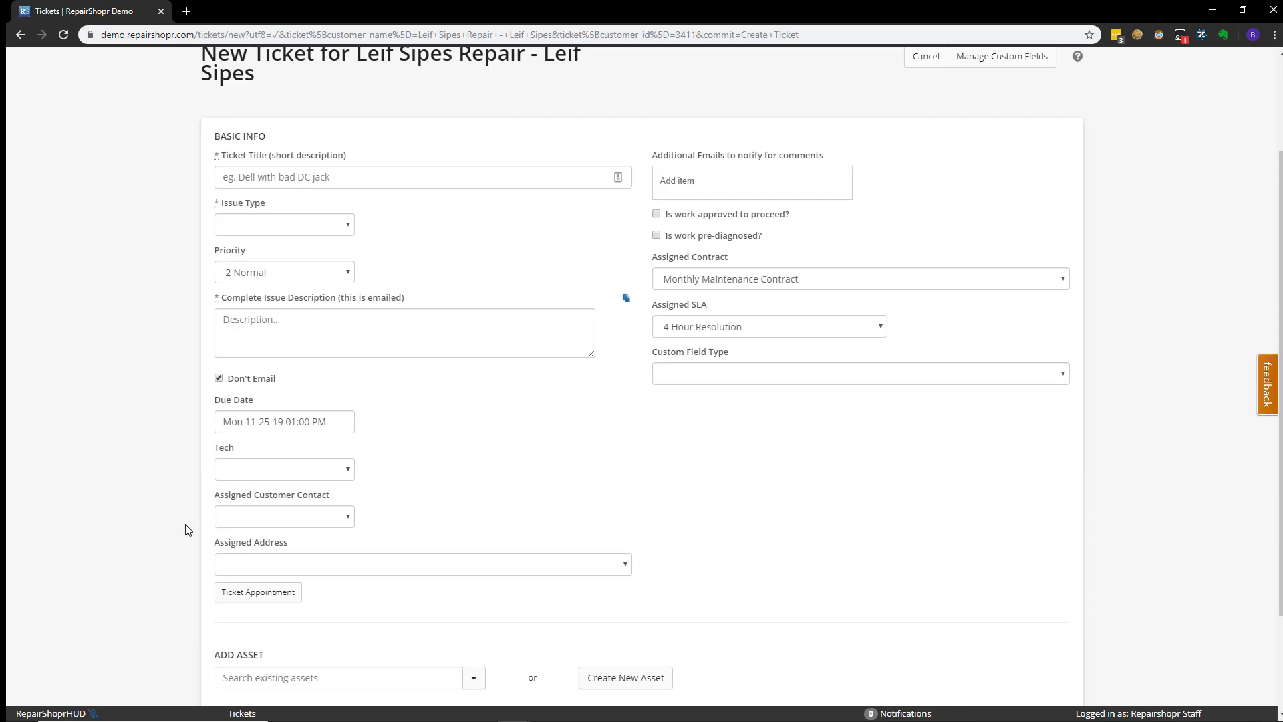
pyautogui.scroll(-1, 187, 530)
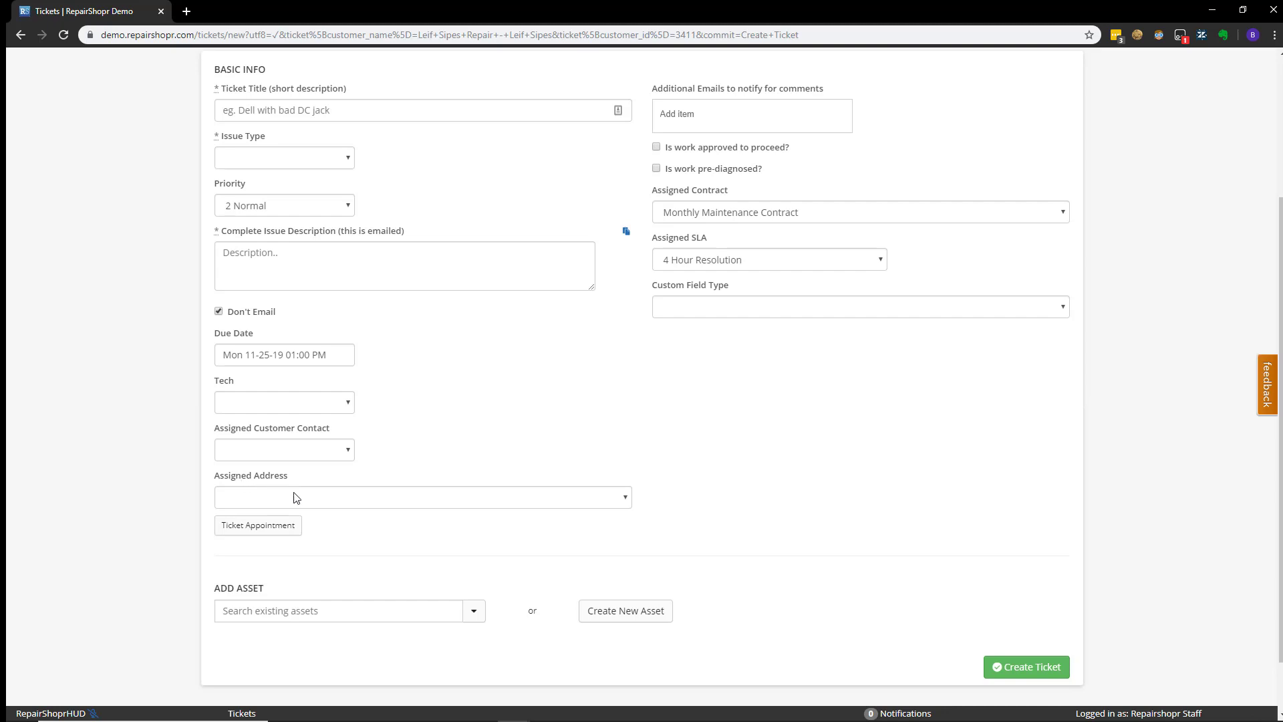
pyautogui.click(276, 498)
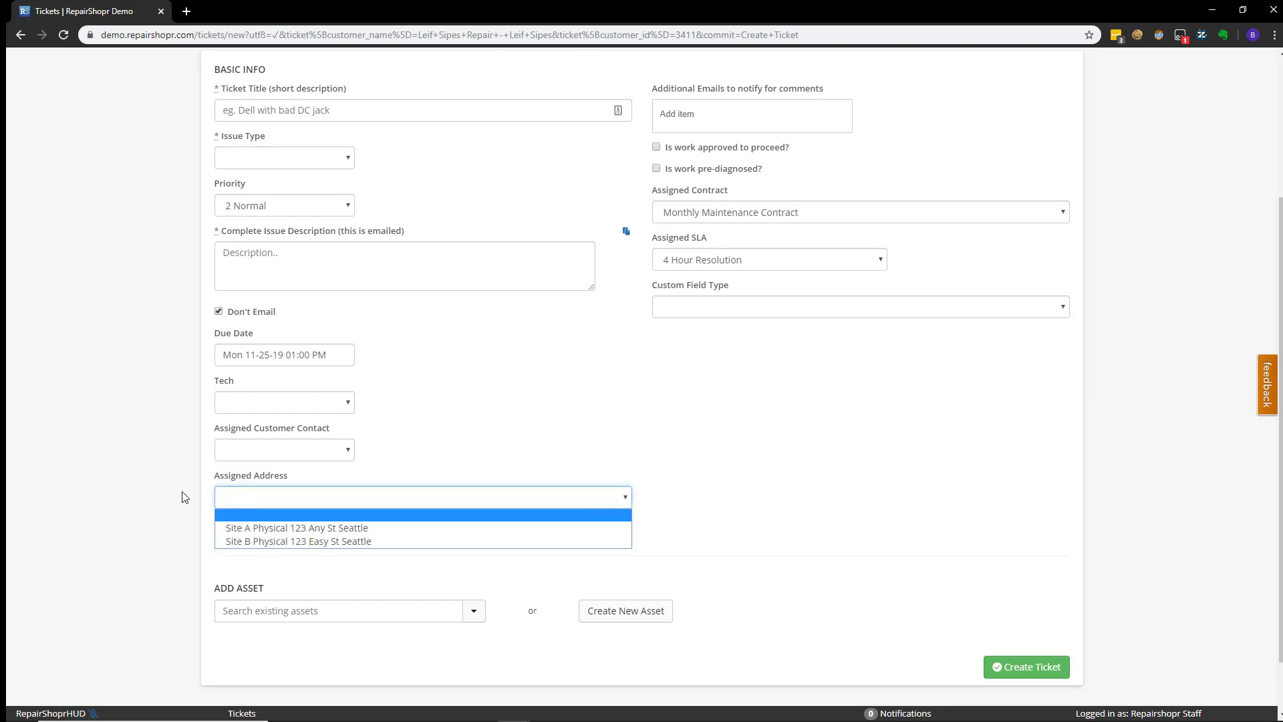
pyautogui.click(105, 498)
pyautogui.scroll(-1, 105, 498)
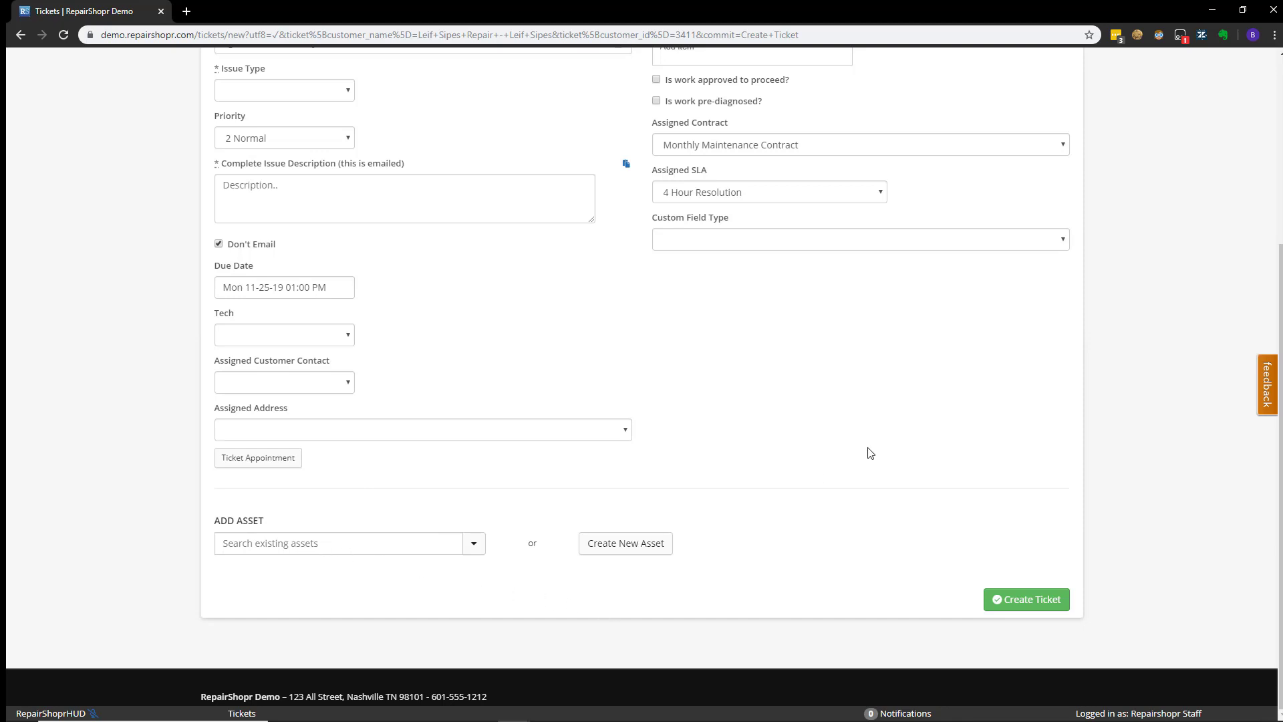
pyautogui.scroll(4, 868, 449)
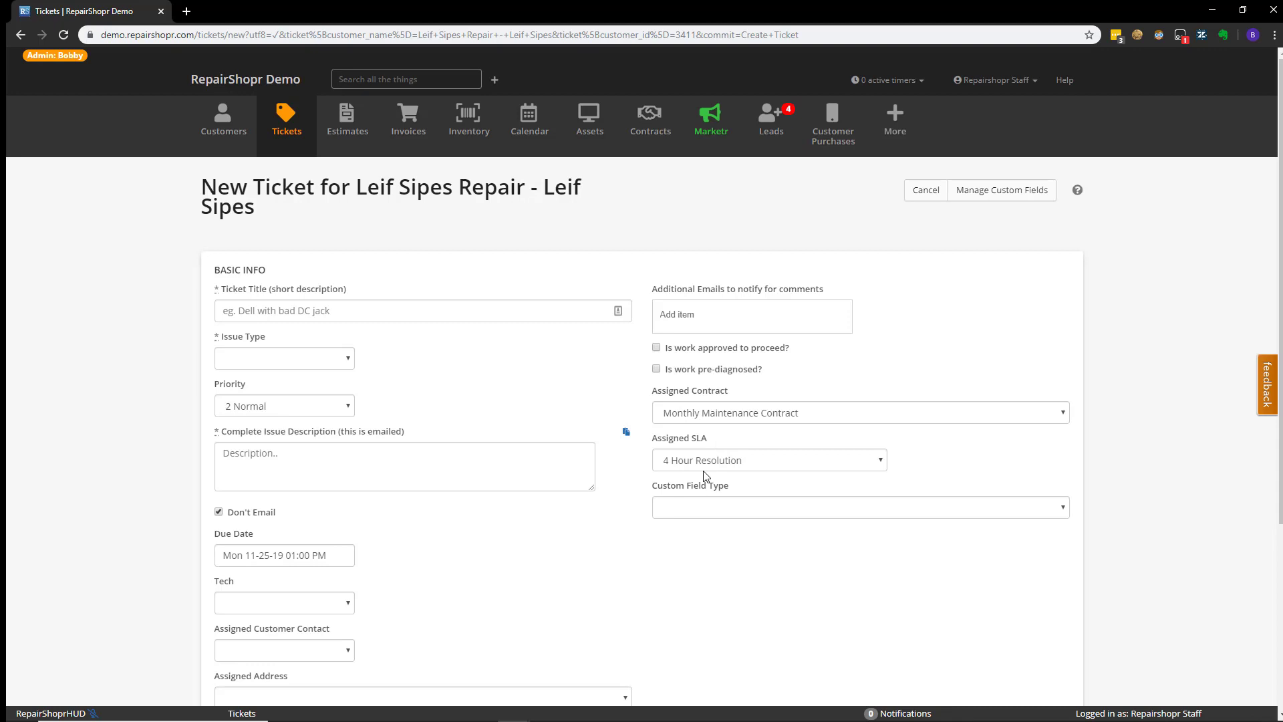
# Step: Enter the ticket title 'Dell with a broken lcd' with a capital D
pyautogui.click(297, 314)
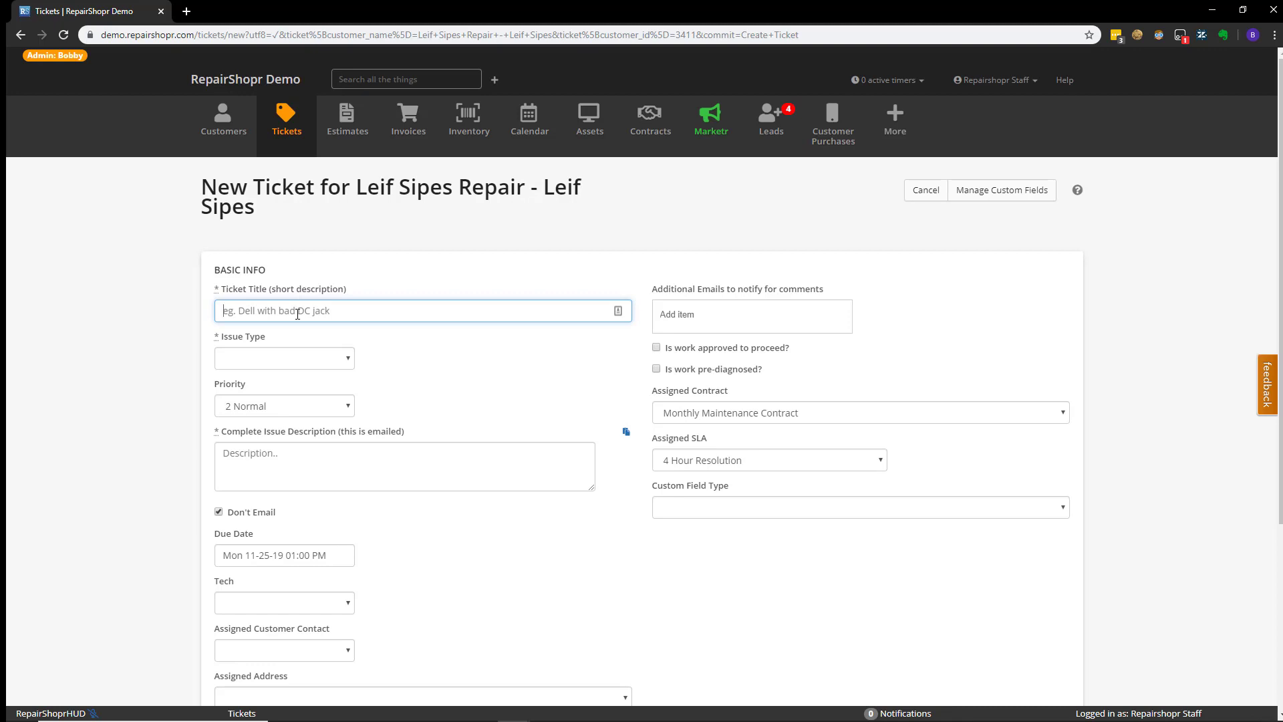
pyautogui.write('dell with a broken lcd')
pyautogui.click(231, 309)
pyautogui.press('BackSpace')
pyautogui.write('D')
# Step: Set the issue type to Hardware
pyautogui.click(250, 361)
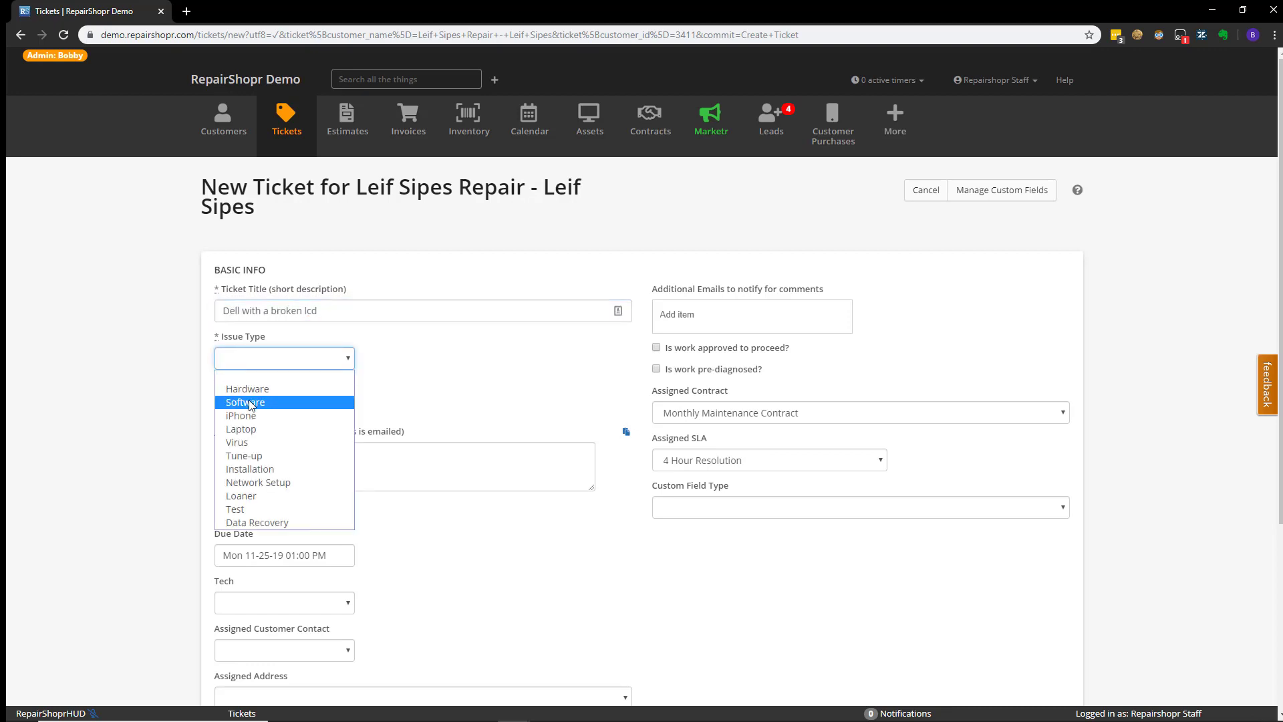
pyautogui.click(249, 390)
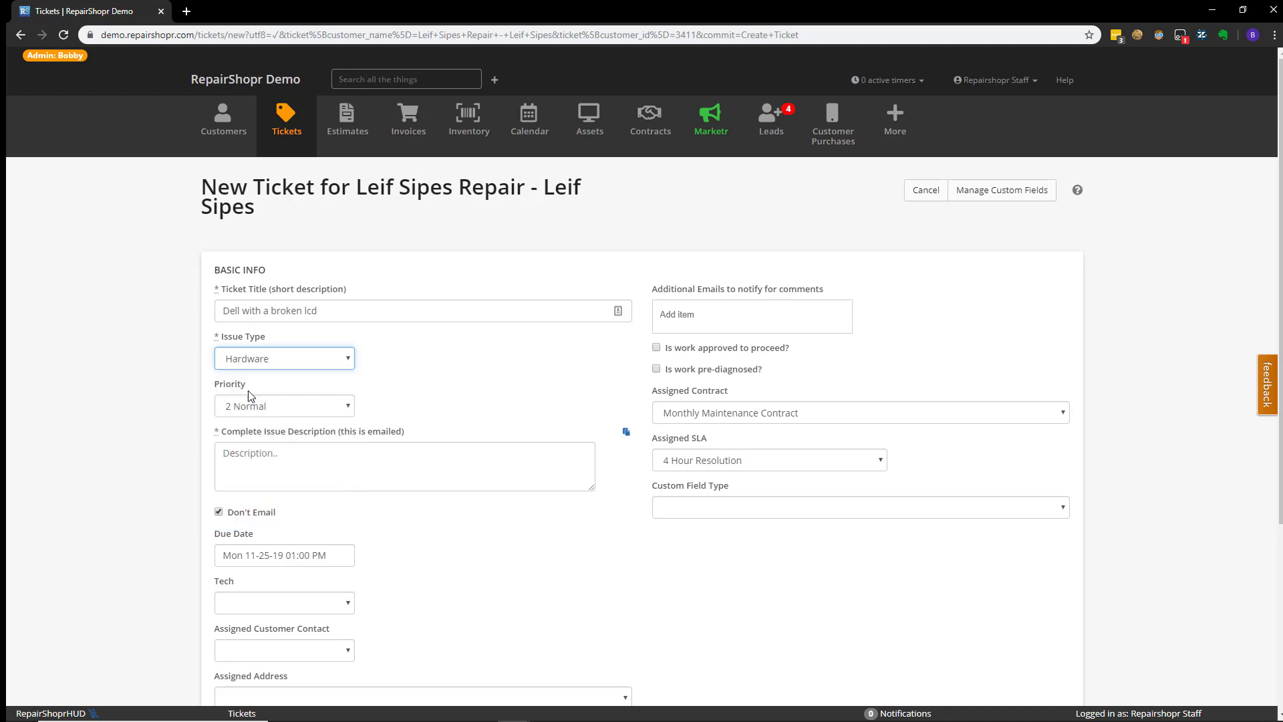
pyautogui.click(295, 459)
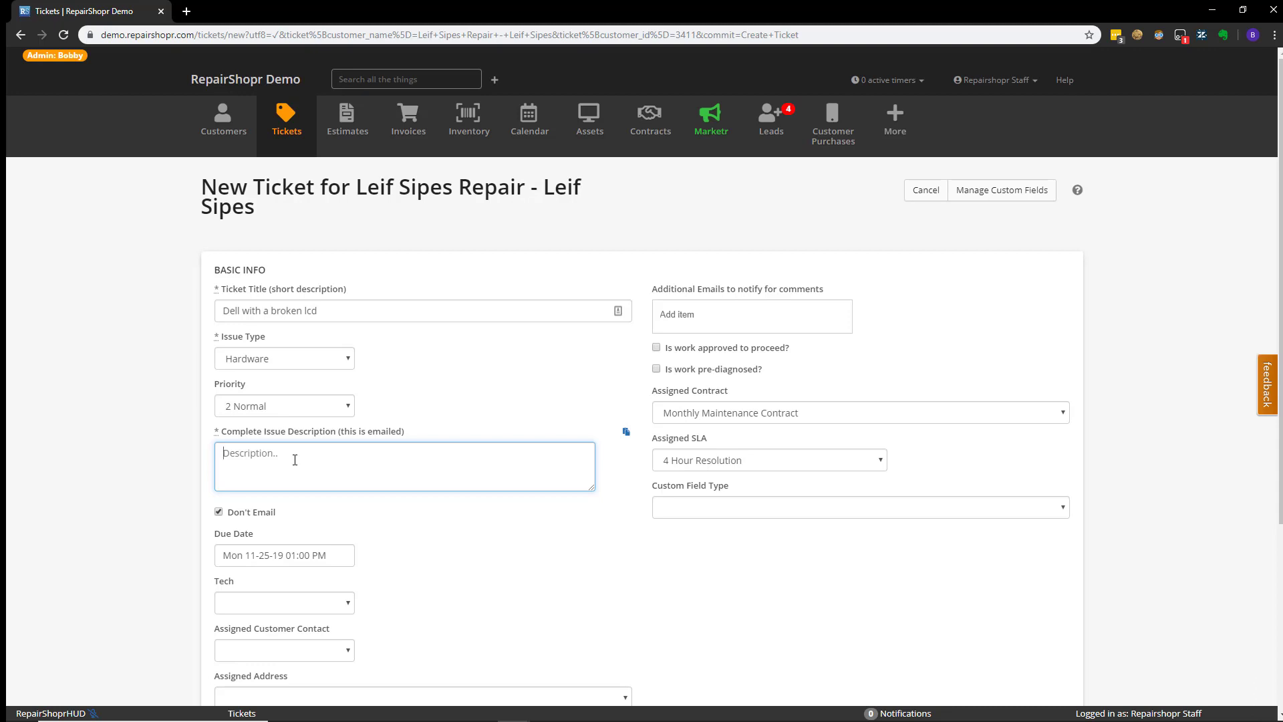
# Step: Describe the issue as 'Dropped computer down the stairs' and create ticket #12724
pyautogui.write('Dropped computer down the stairs')
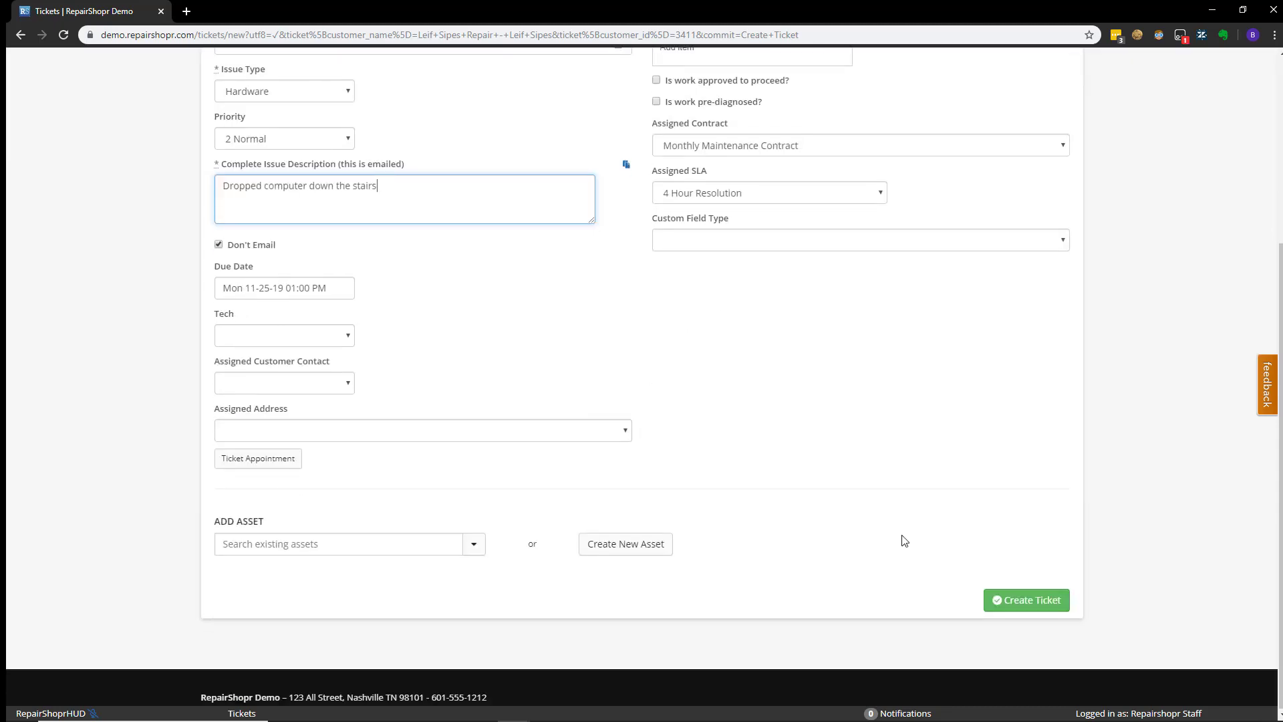
pyautogui.click(1029, 607)
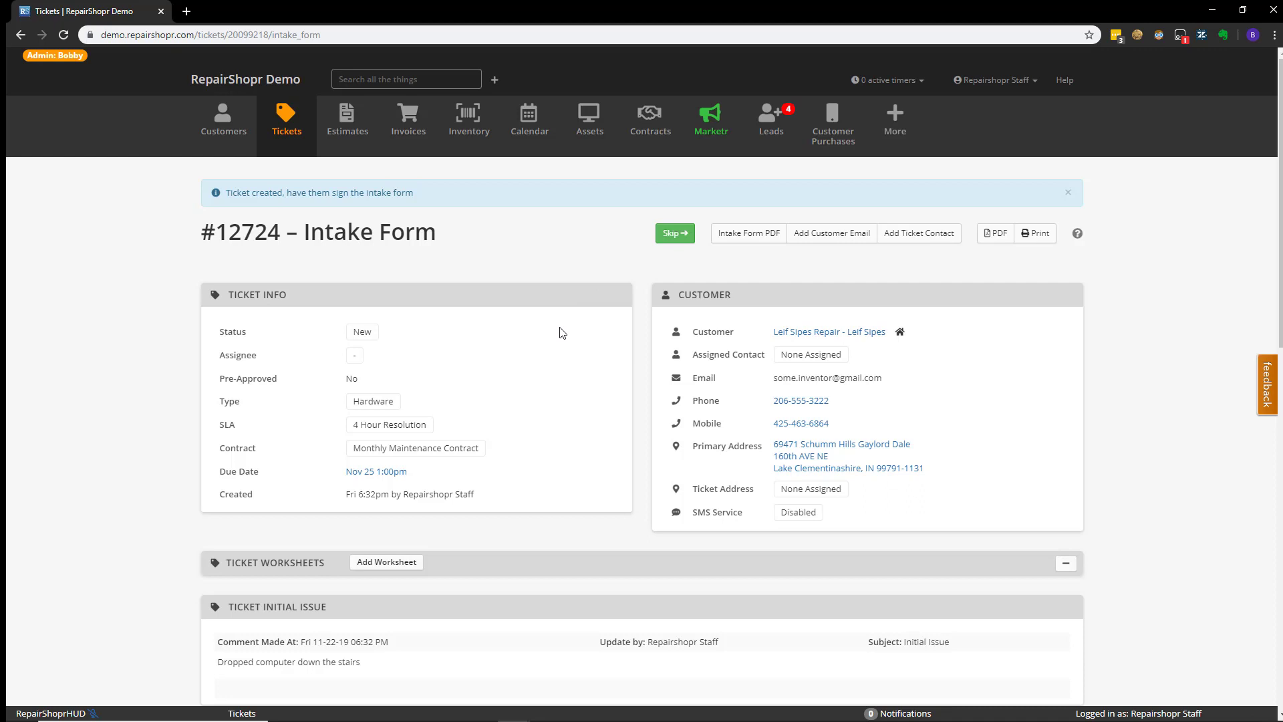
# Step: Scroll through the intake form's terms and signature box, then back to the top
pyautogui.scroll(-1, 561, 332)
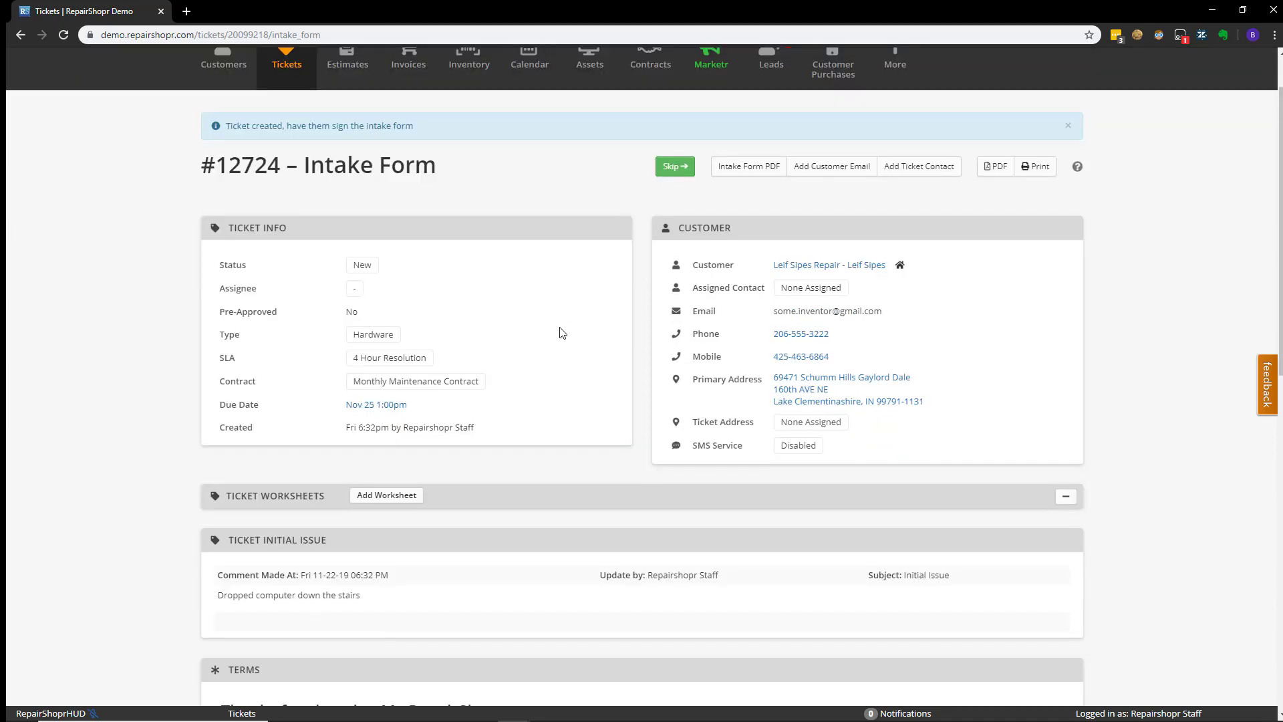
pyautogui.scroll(-3, 561, 332)
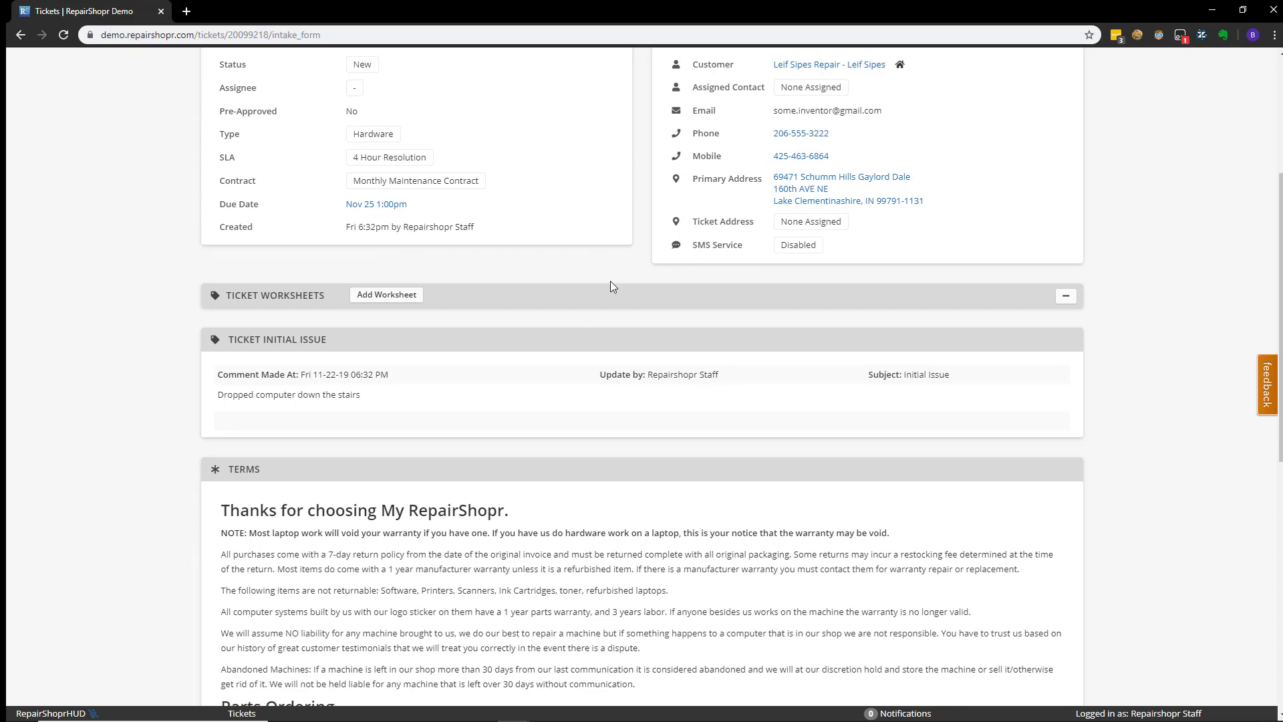
pyautogui.scroll(-3, 611, 286)
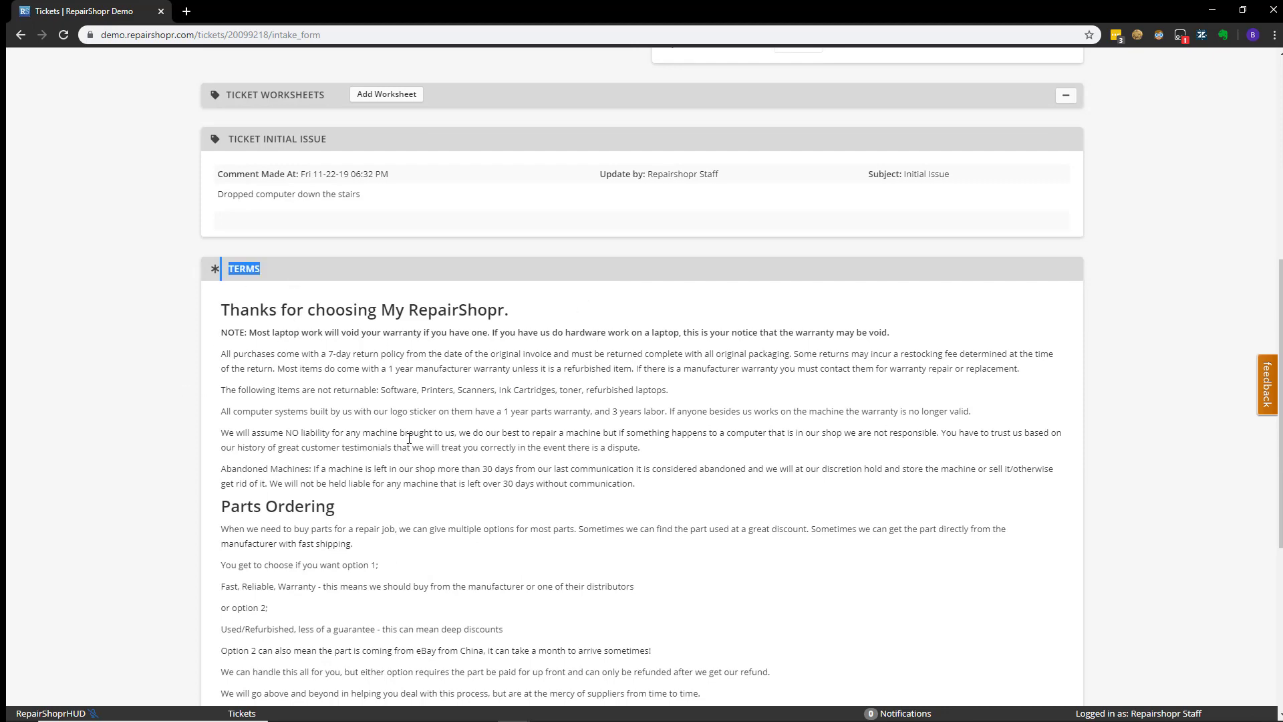
pyautogui.scroll(-5, 420, 442)
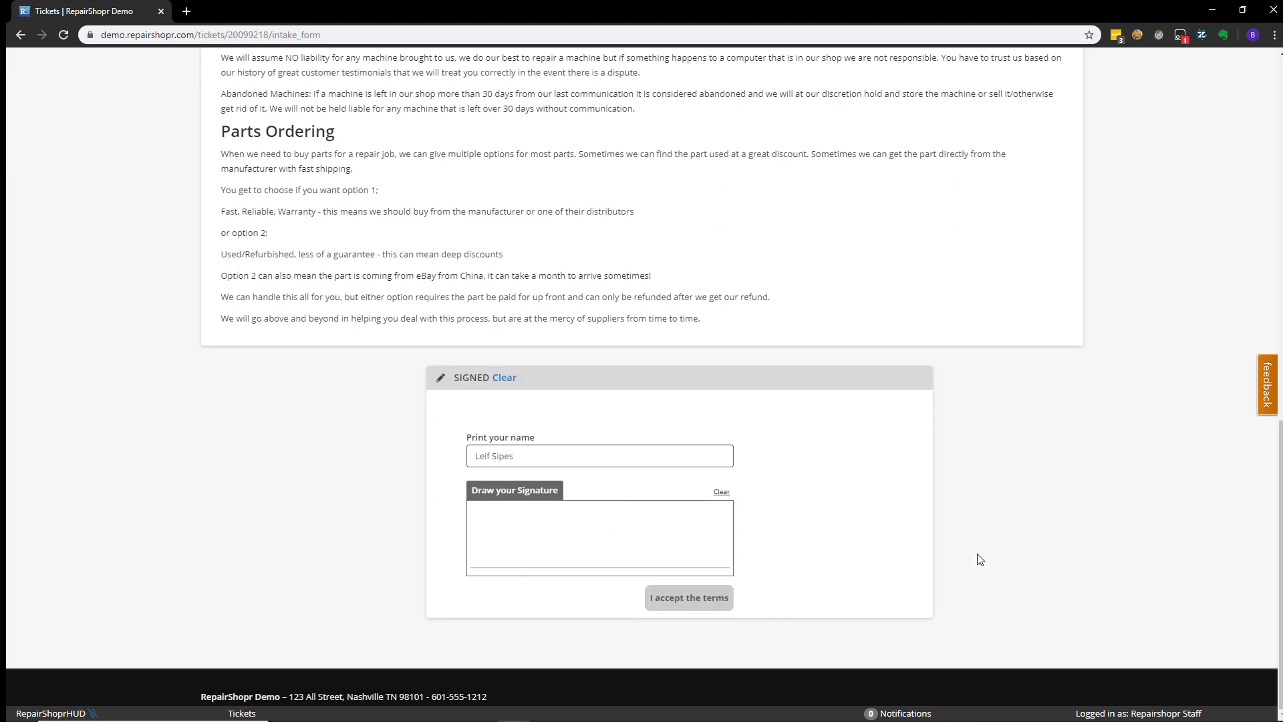
pyautogui.scroll(3, 966, 557)
pyautogui.scroll(7, 969, 556)
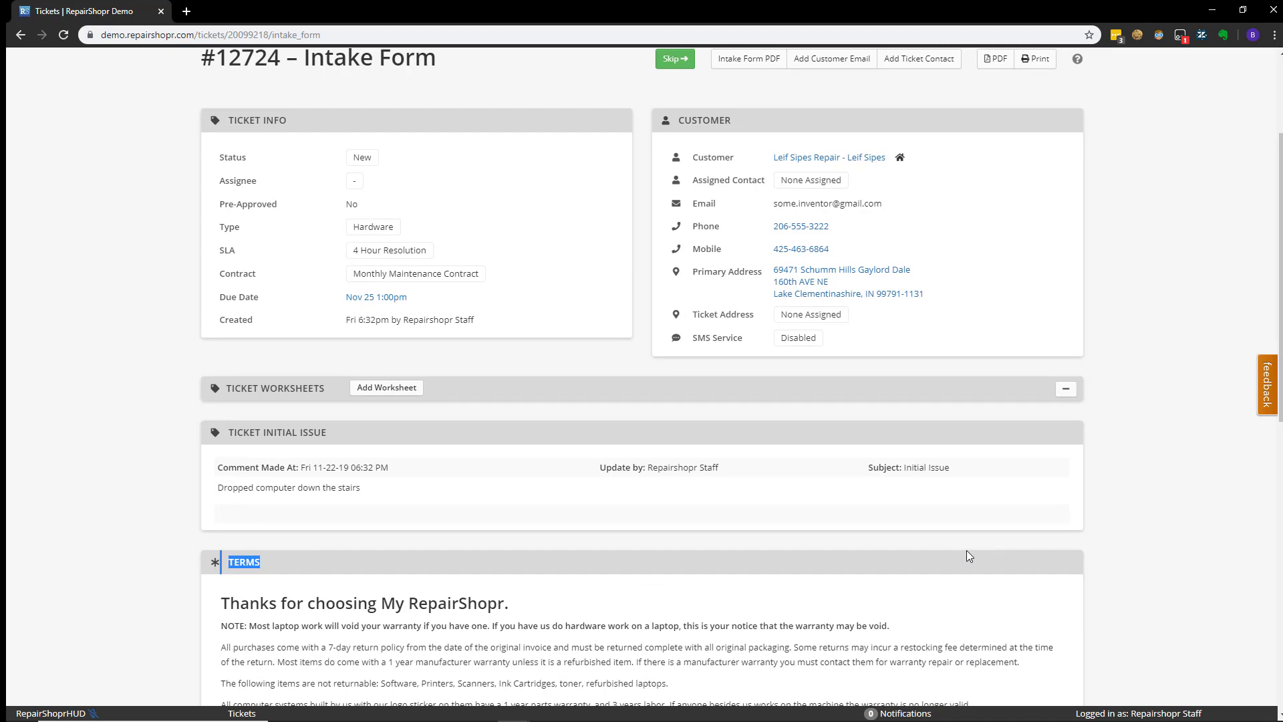
pyautogui.scroll(3, 968, 556)
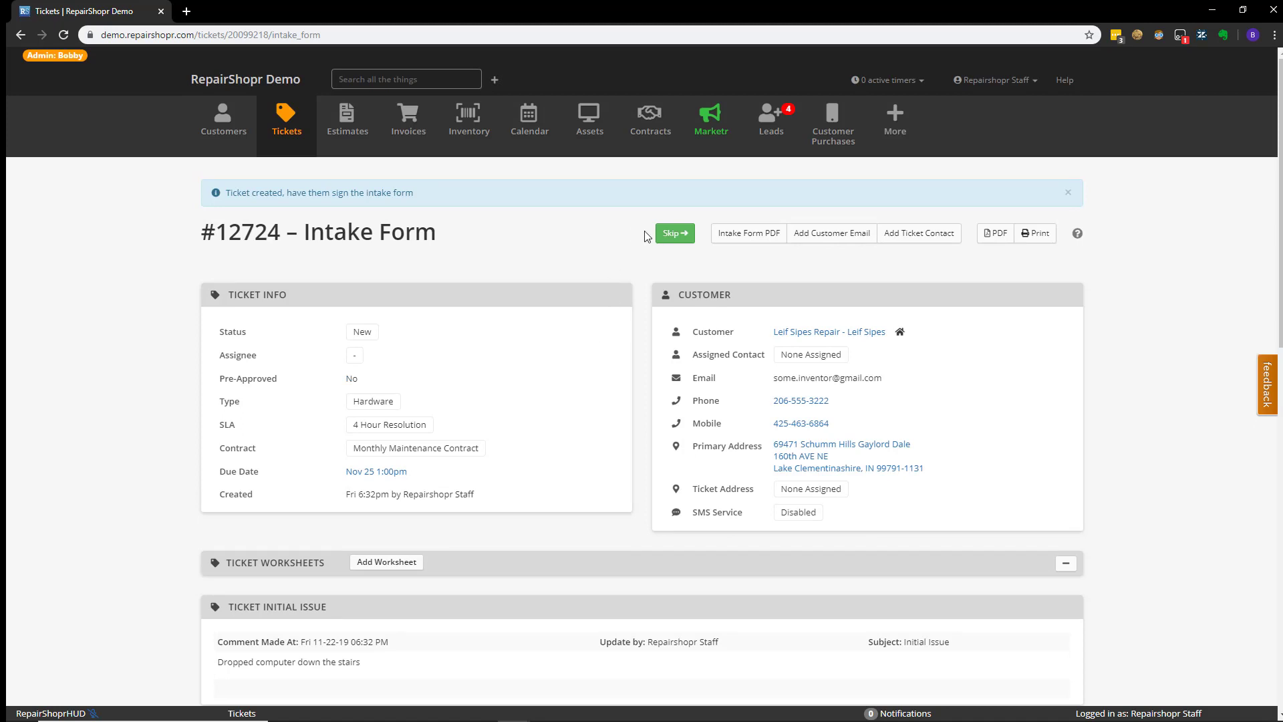
# Step: Skip the intake signature and review ticket #12724's Communications and Appointments sections
pyautogui.click(666, 241)
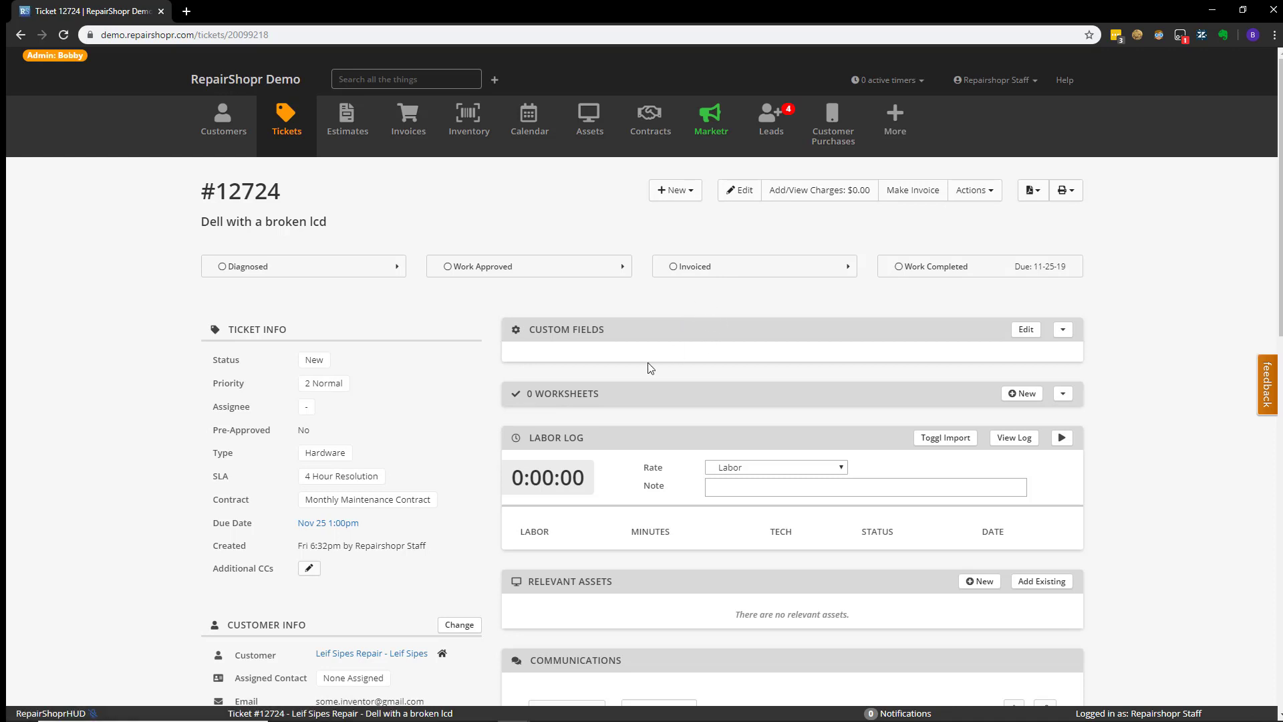
pyautogui.scroll(-2, 552, 375)
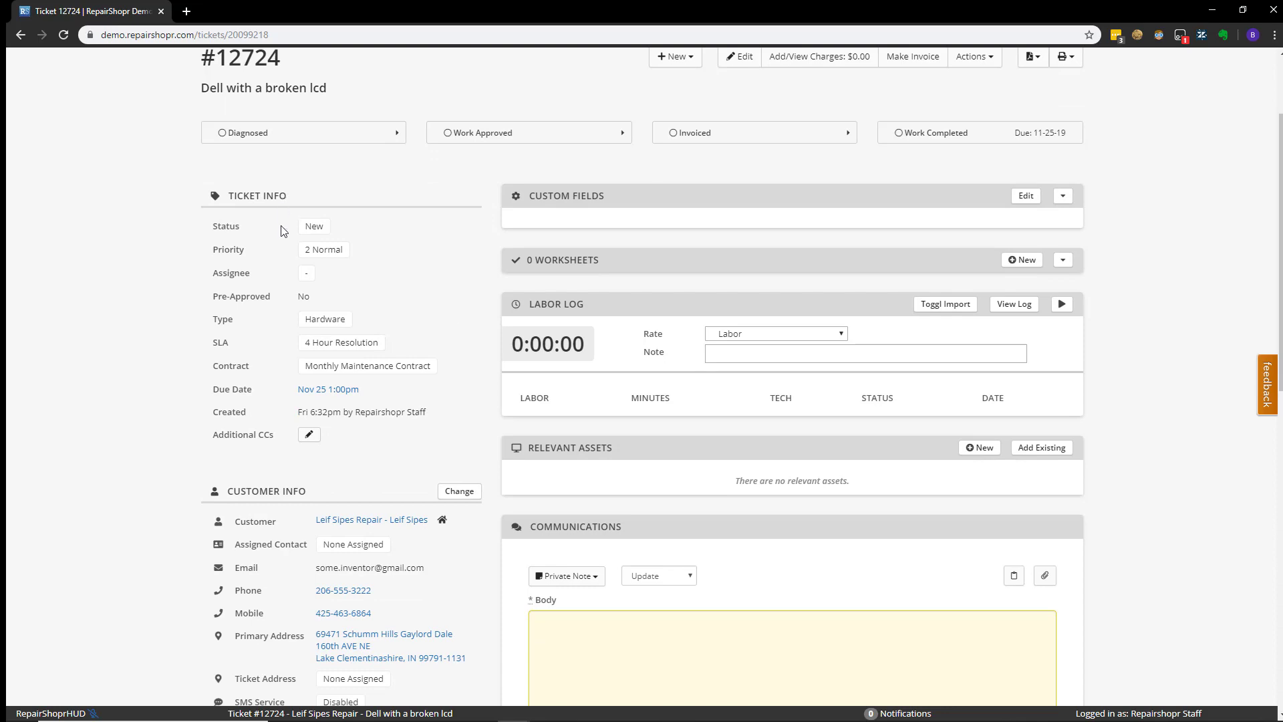
pyautogui.scroll(-2, 298, 401)
pyautogui.scroll(-3, 299, 426)
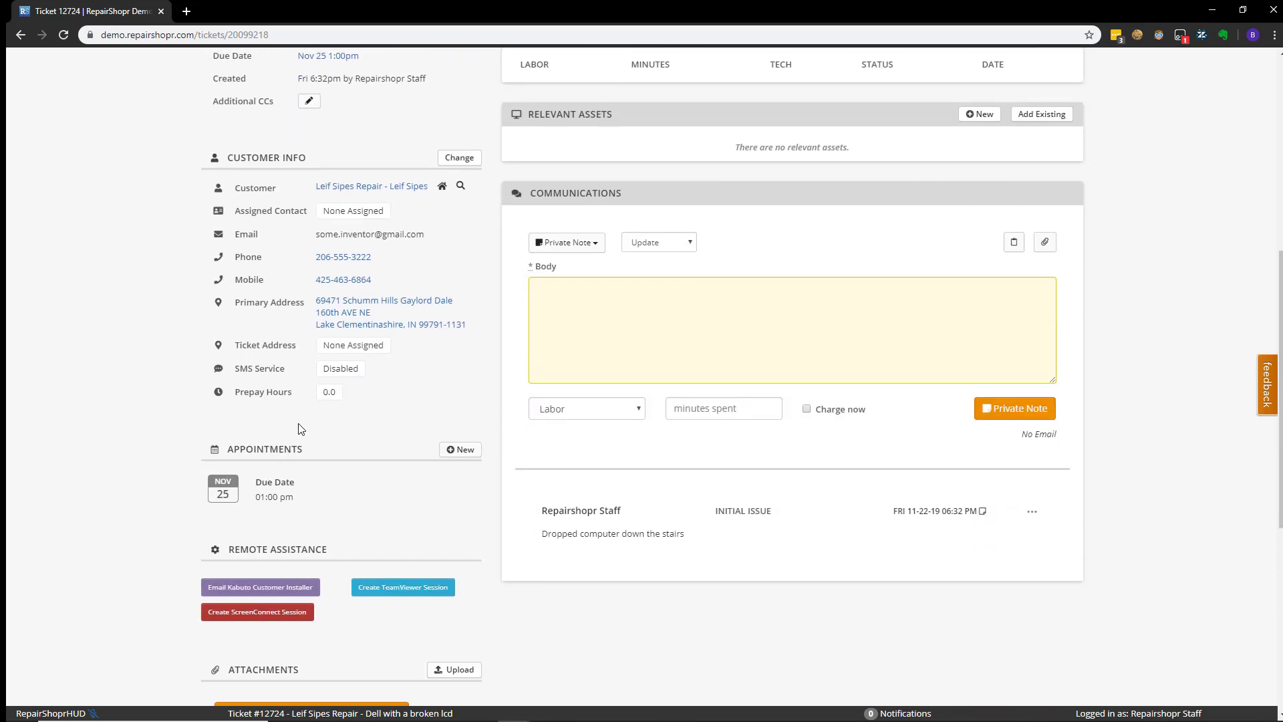
pyautogui.scroll(6, 297, 401)
pyautogui.scroll(-8, 253, 357)
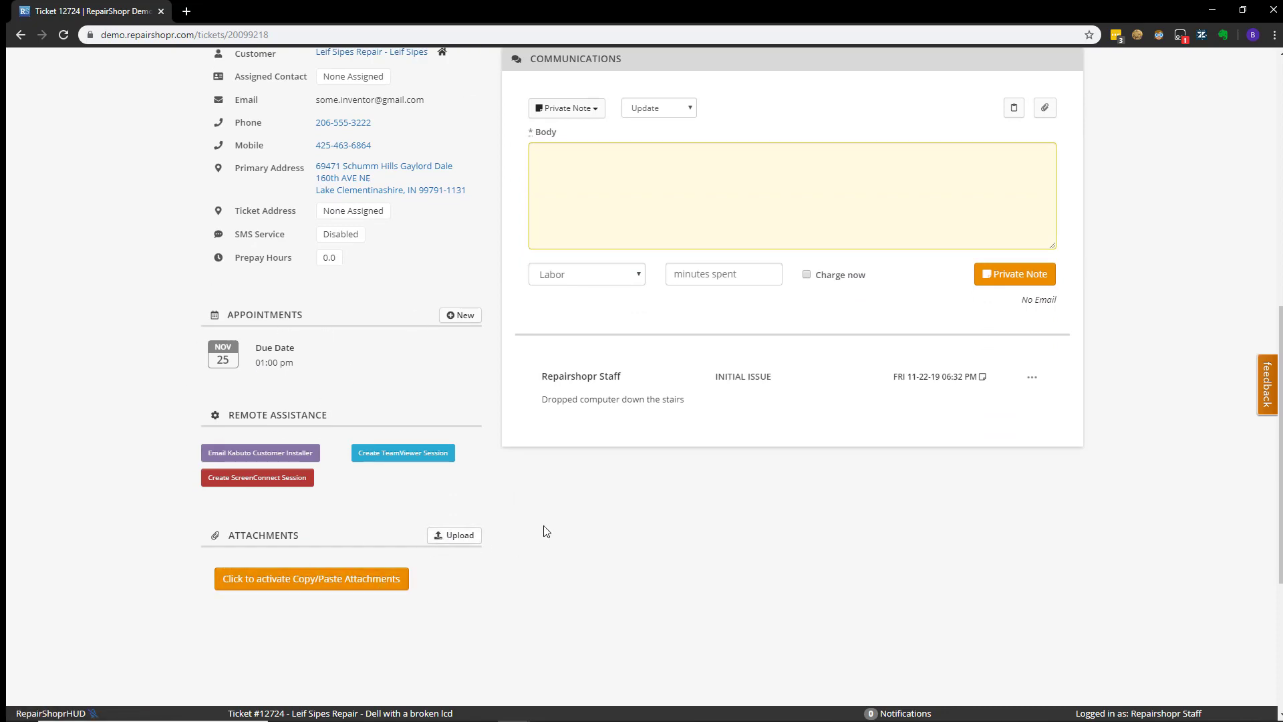
pyautogui.scroll(9, 546, 531)
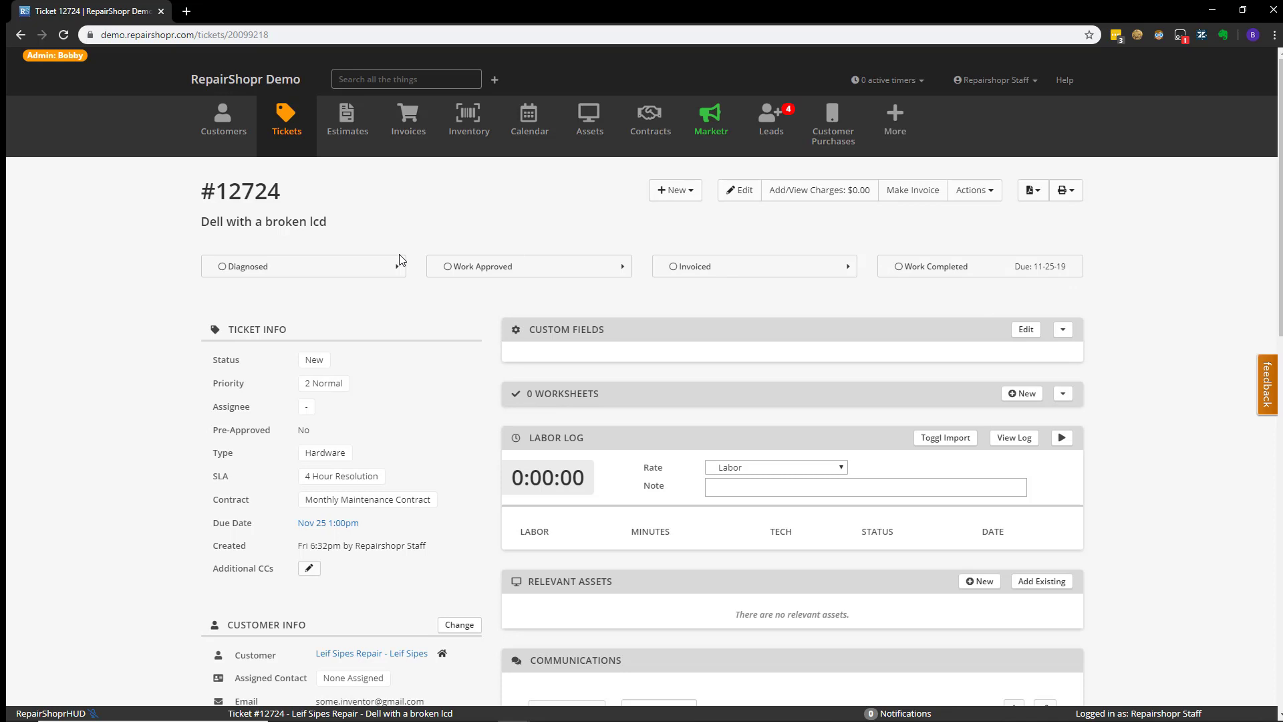
pyautogui.scroll(-3, 706, 334)
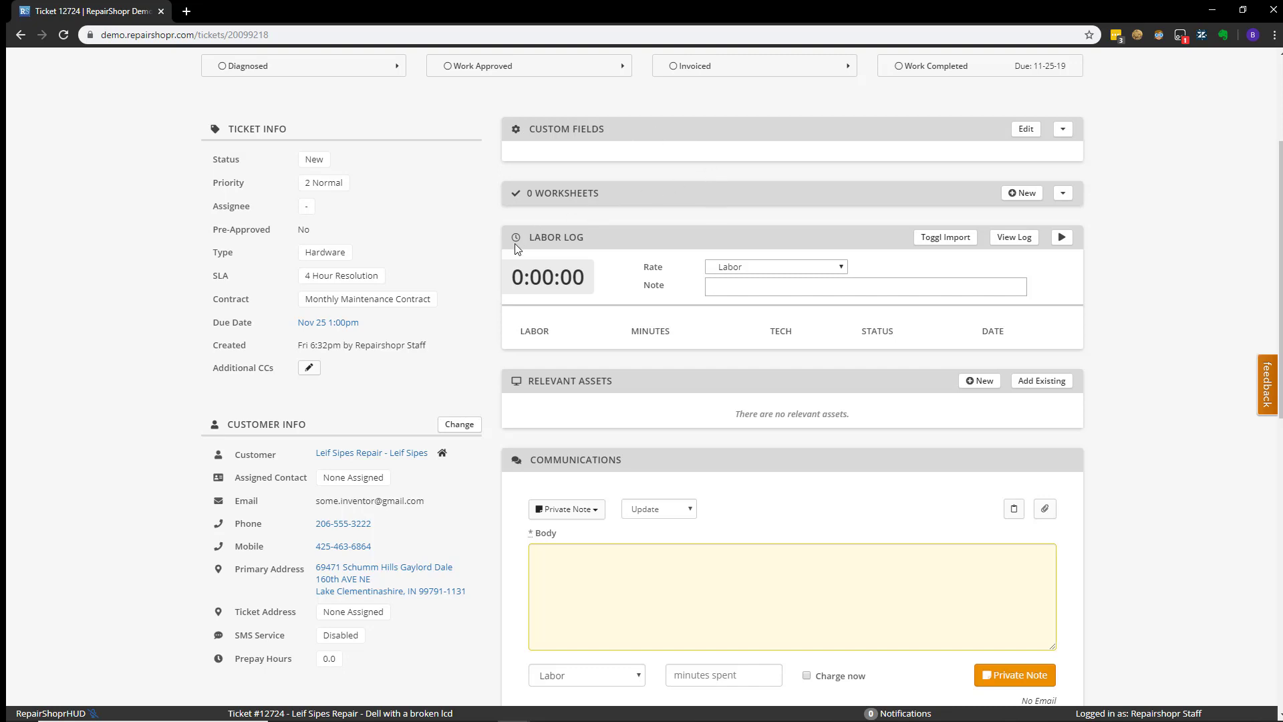
pyautogui.moveTo(534, 242); pyautogui.dragTo(671, 238)
pyautogui.moveTo(524, 382); pyautogui.dragTo(693, 386)
pyautogui.scroll(-4, 676, 390)
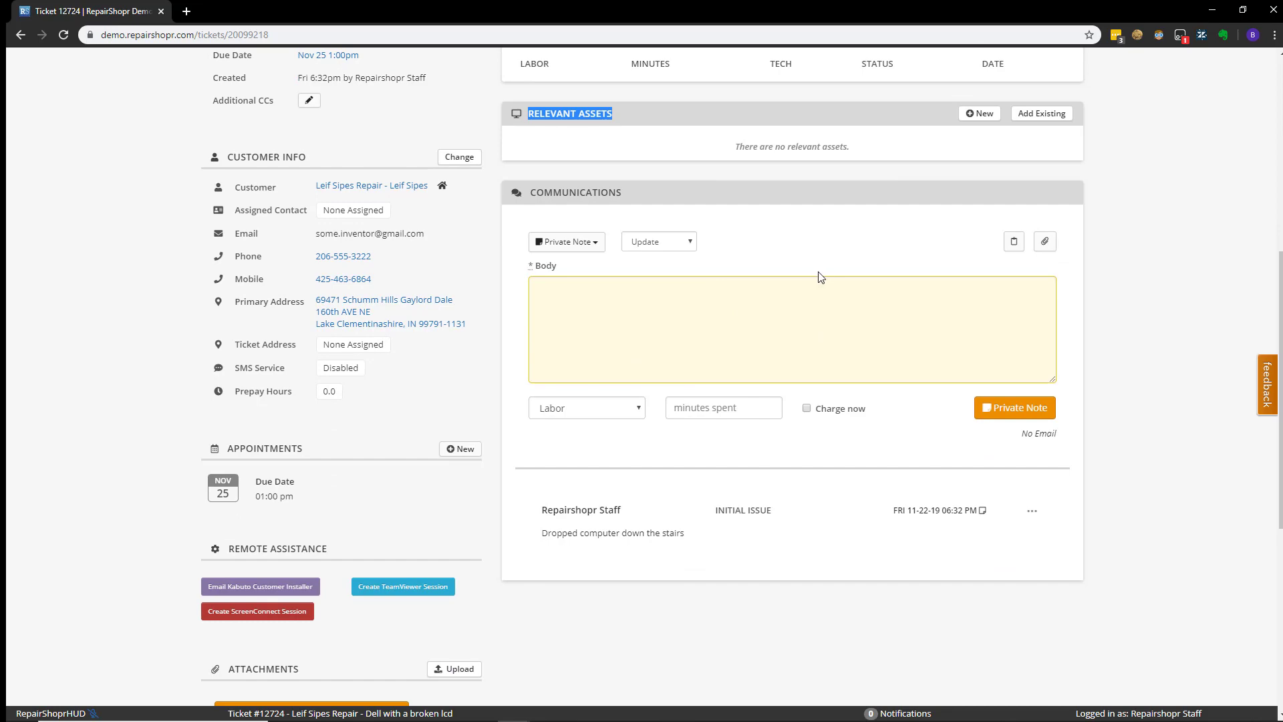
pyautogui.scroll(7, 632, 294)
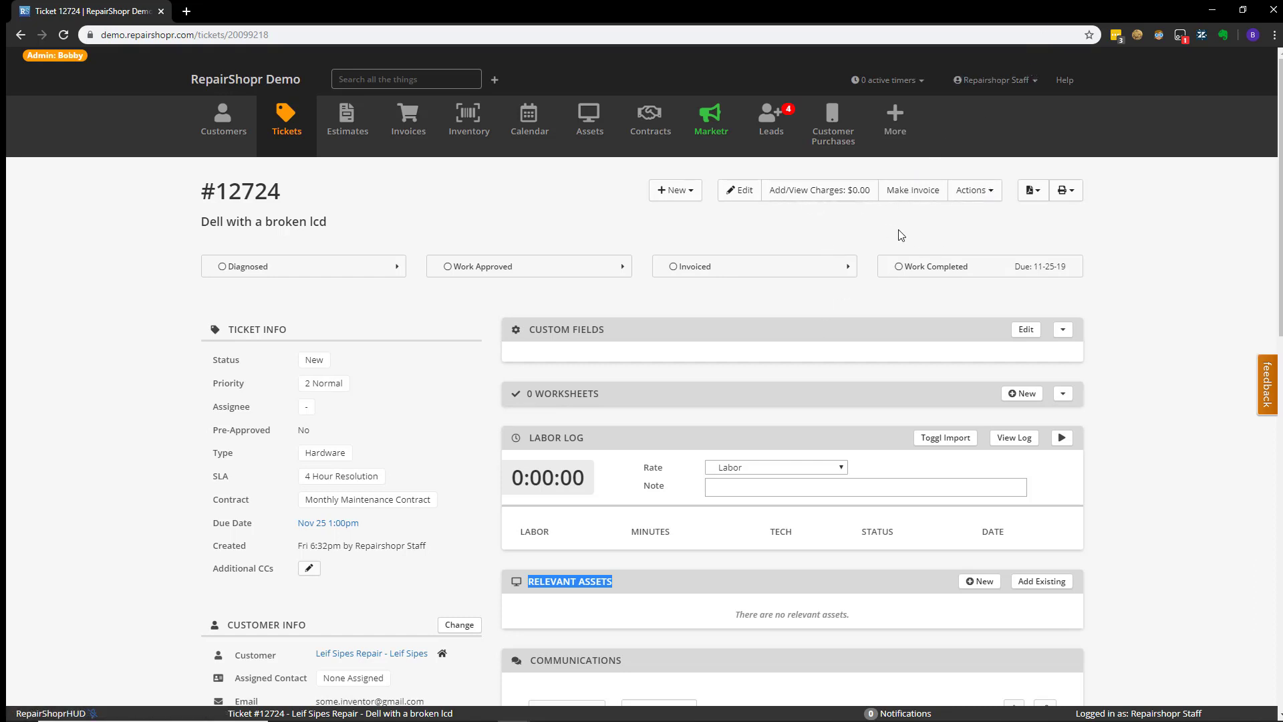
pyautogui.scroll(-3, 613, 362)
pyautogui.scroll(-2, 610, 360)
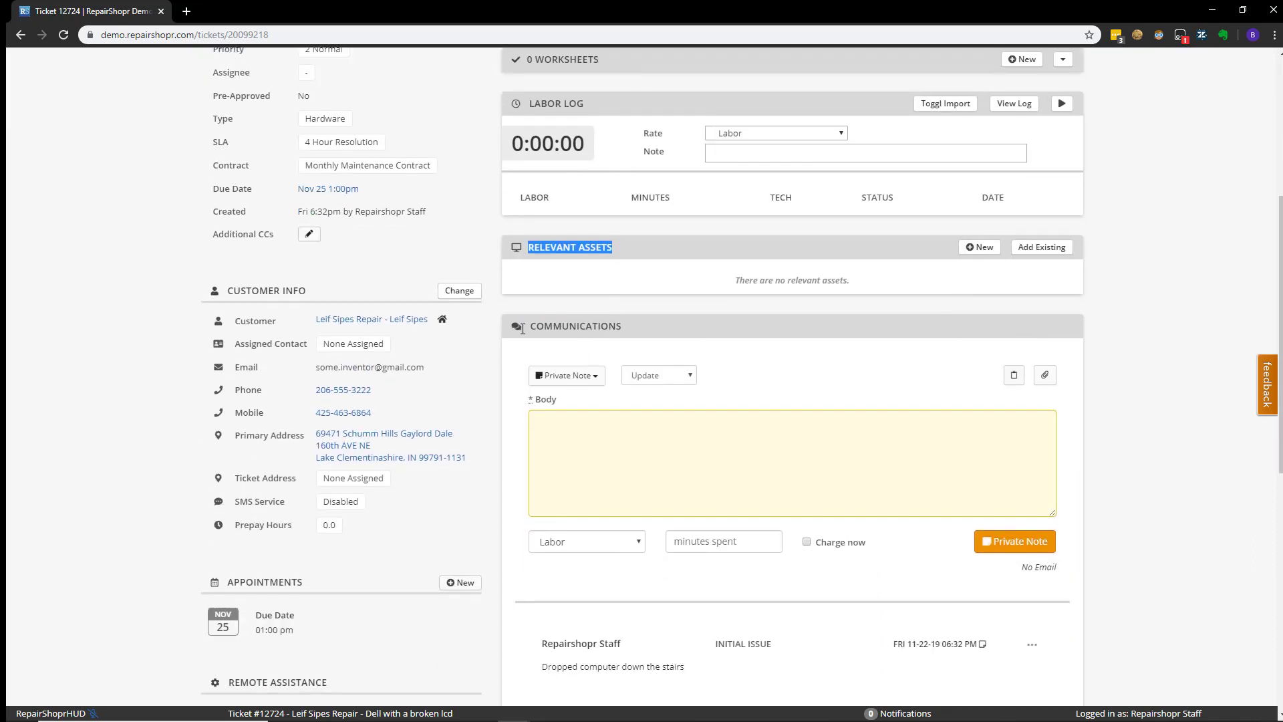
pyautogui.click(496, 318)
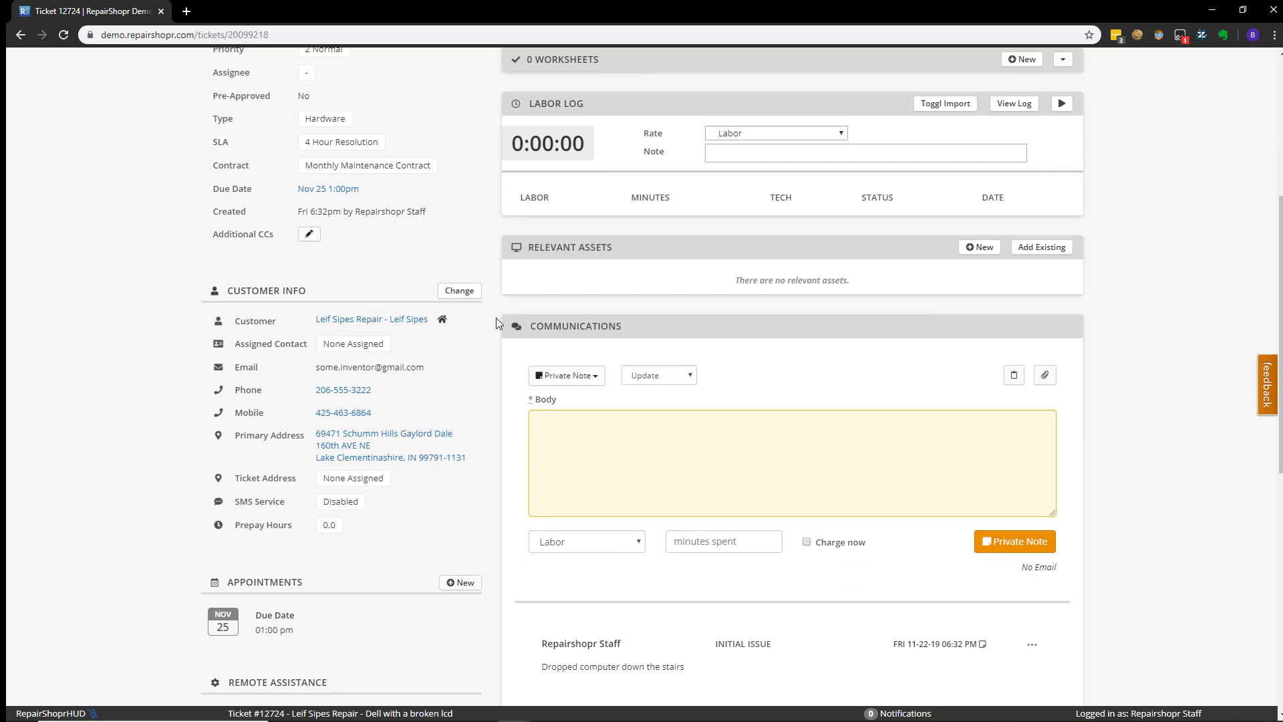
pyautogui.scroll(1, 496, 318)
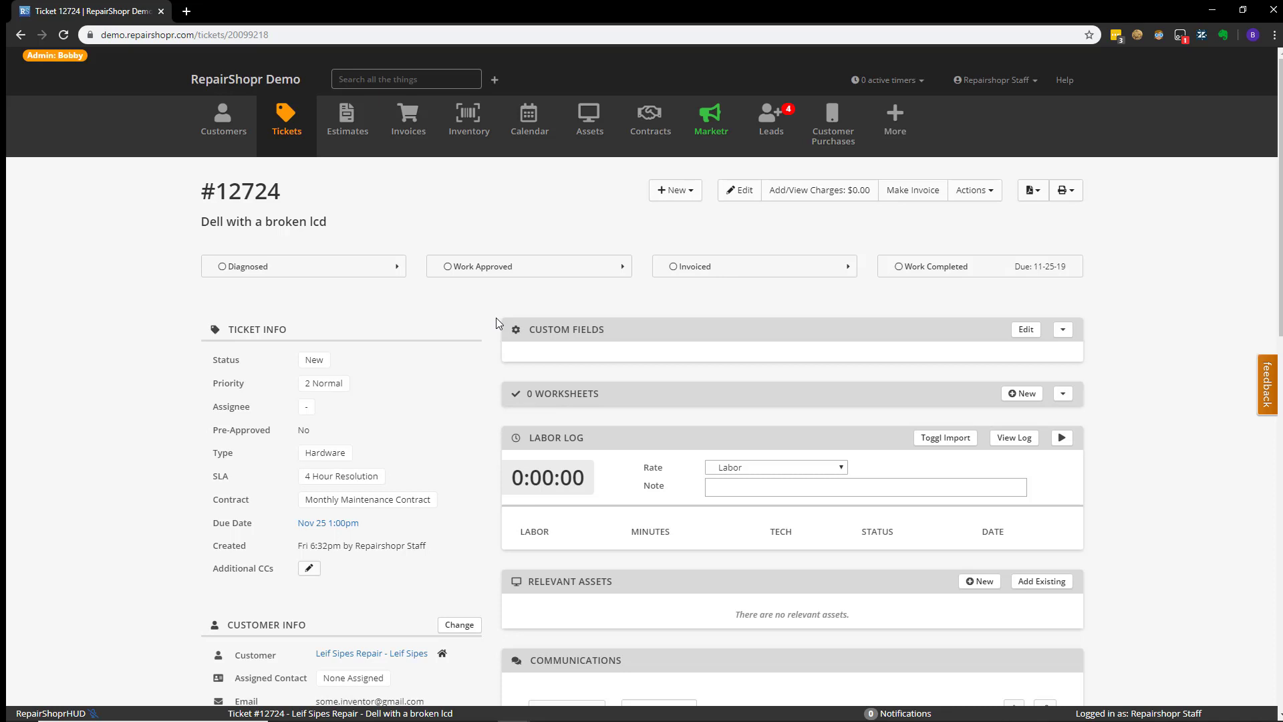